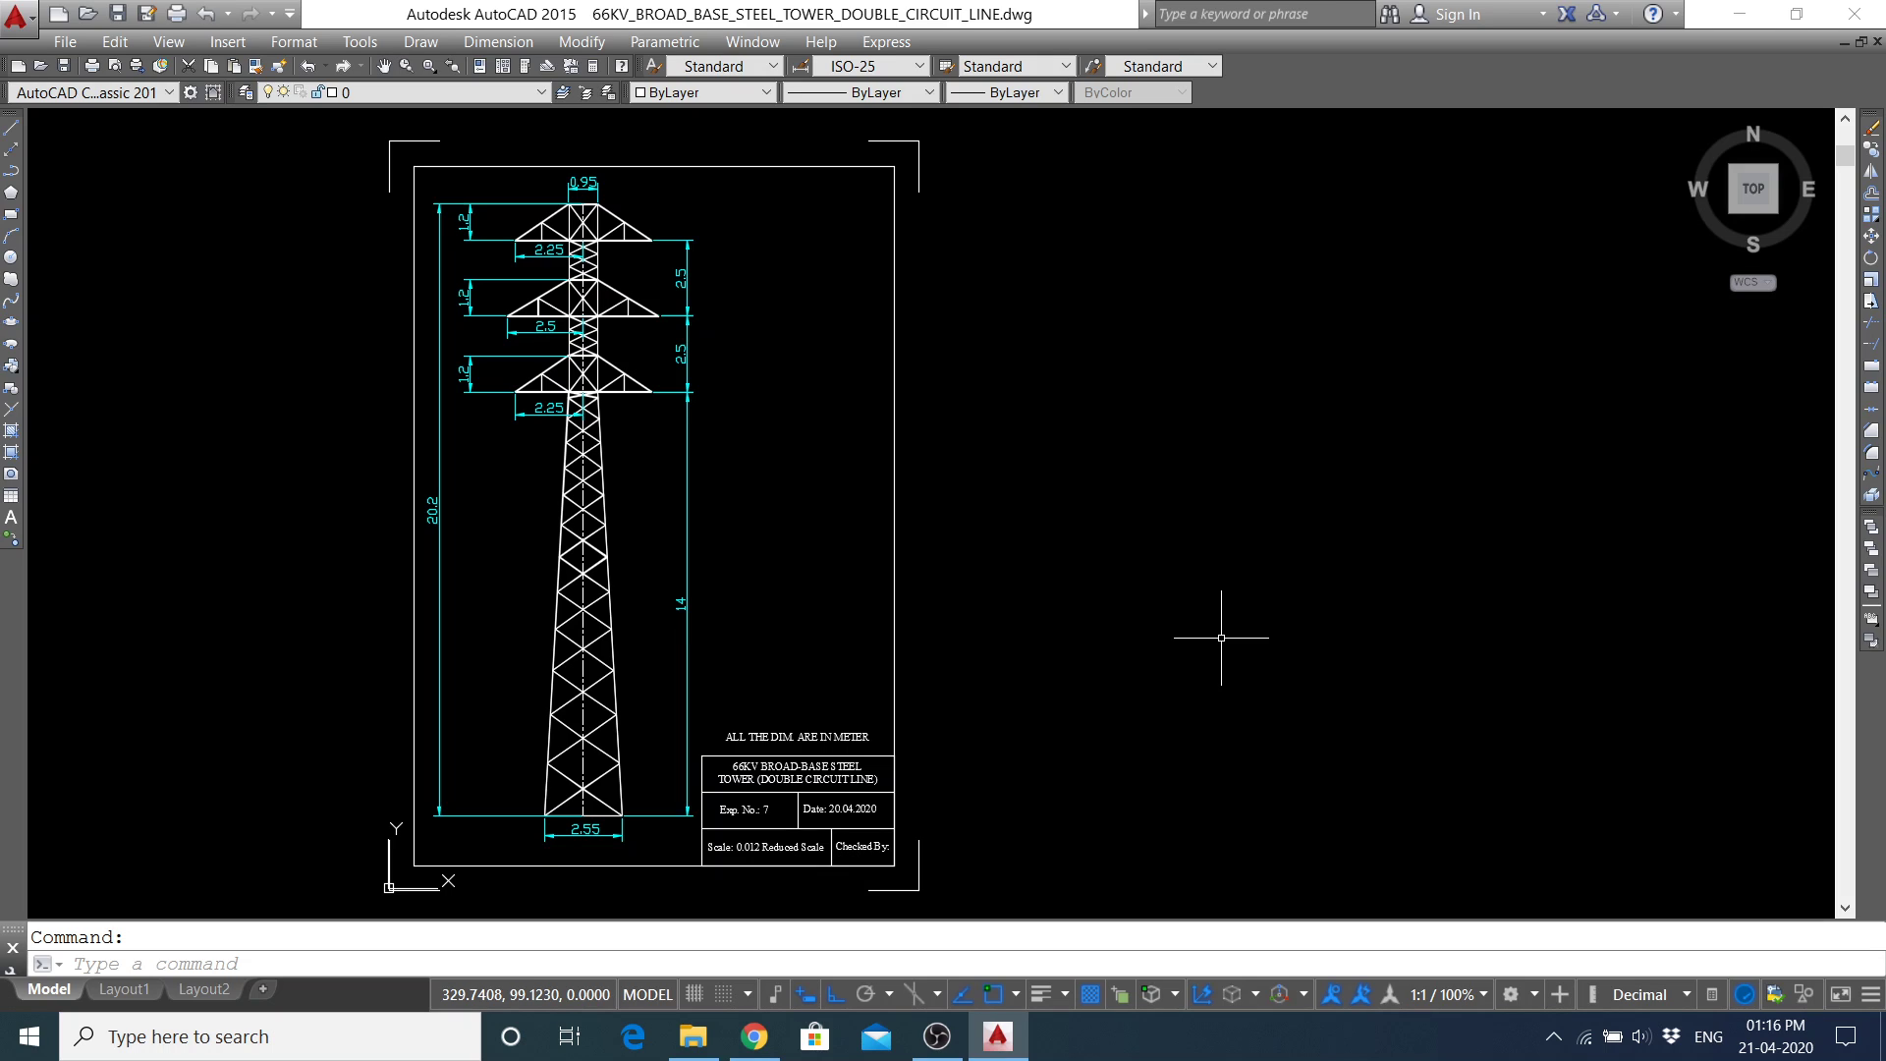
List the properties of every object in the tower drawing with the LIST command.
type("LI")
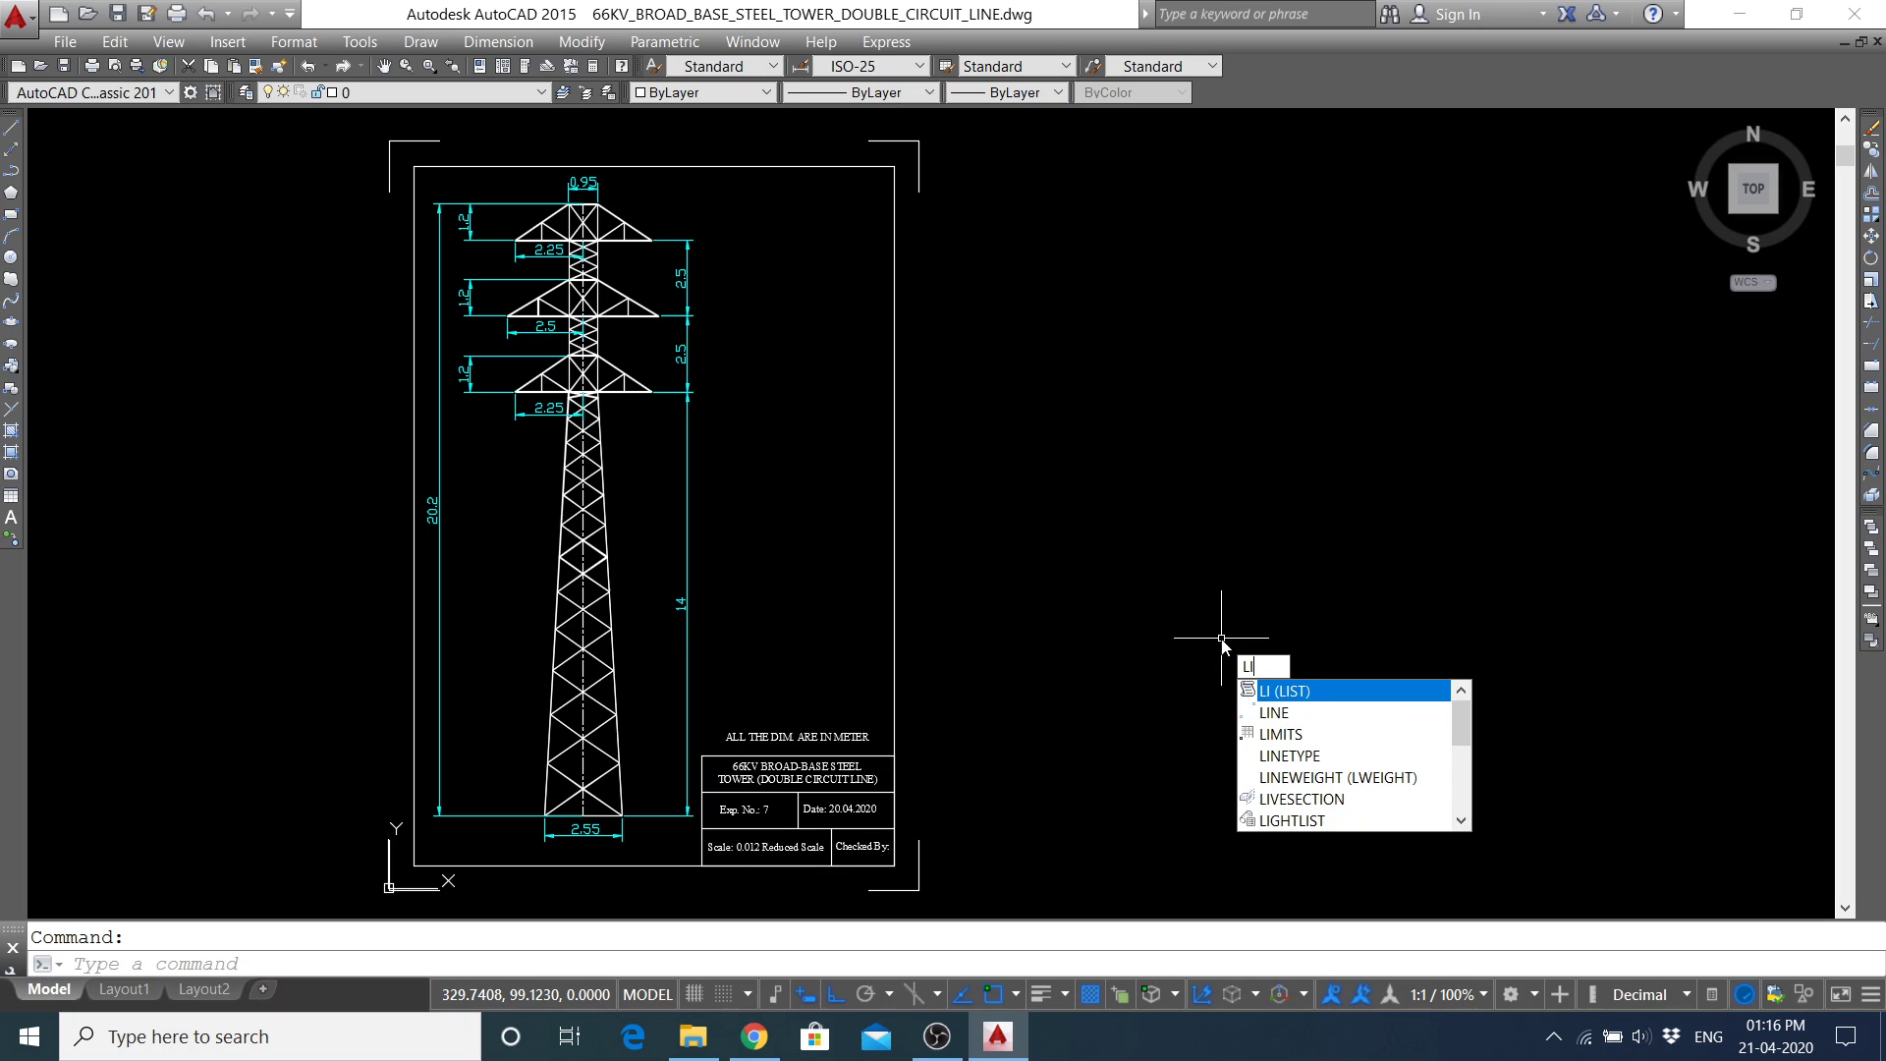
key("Return")
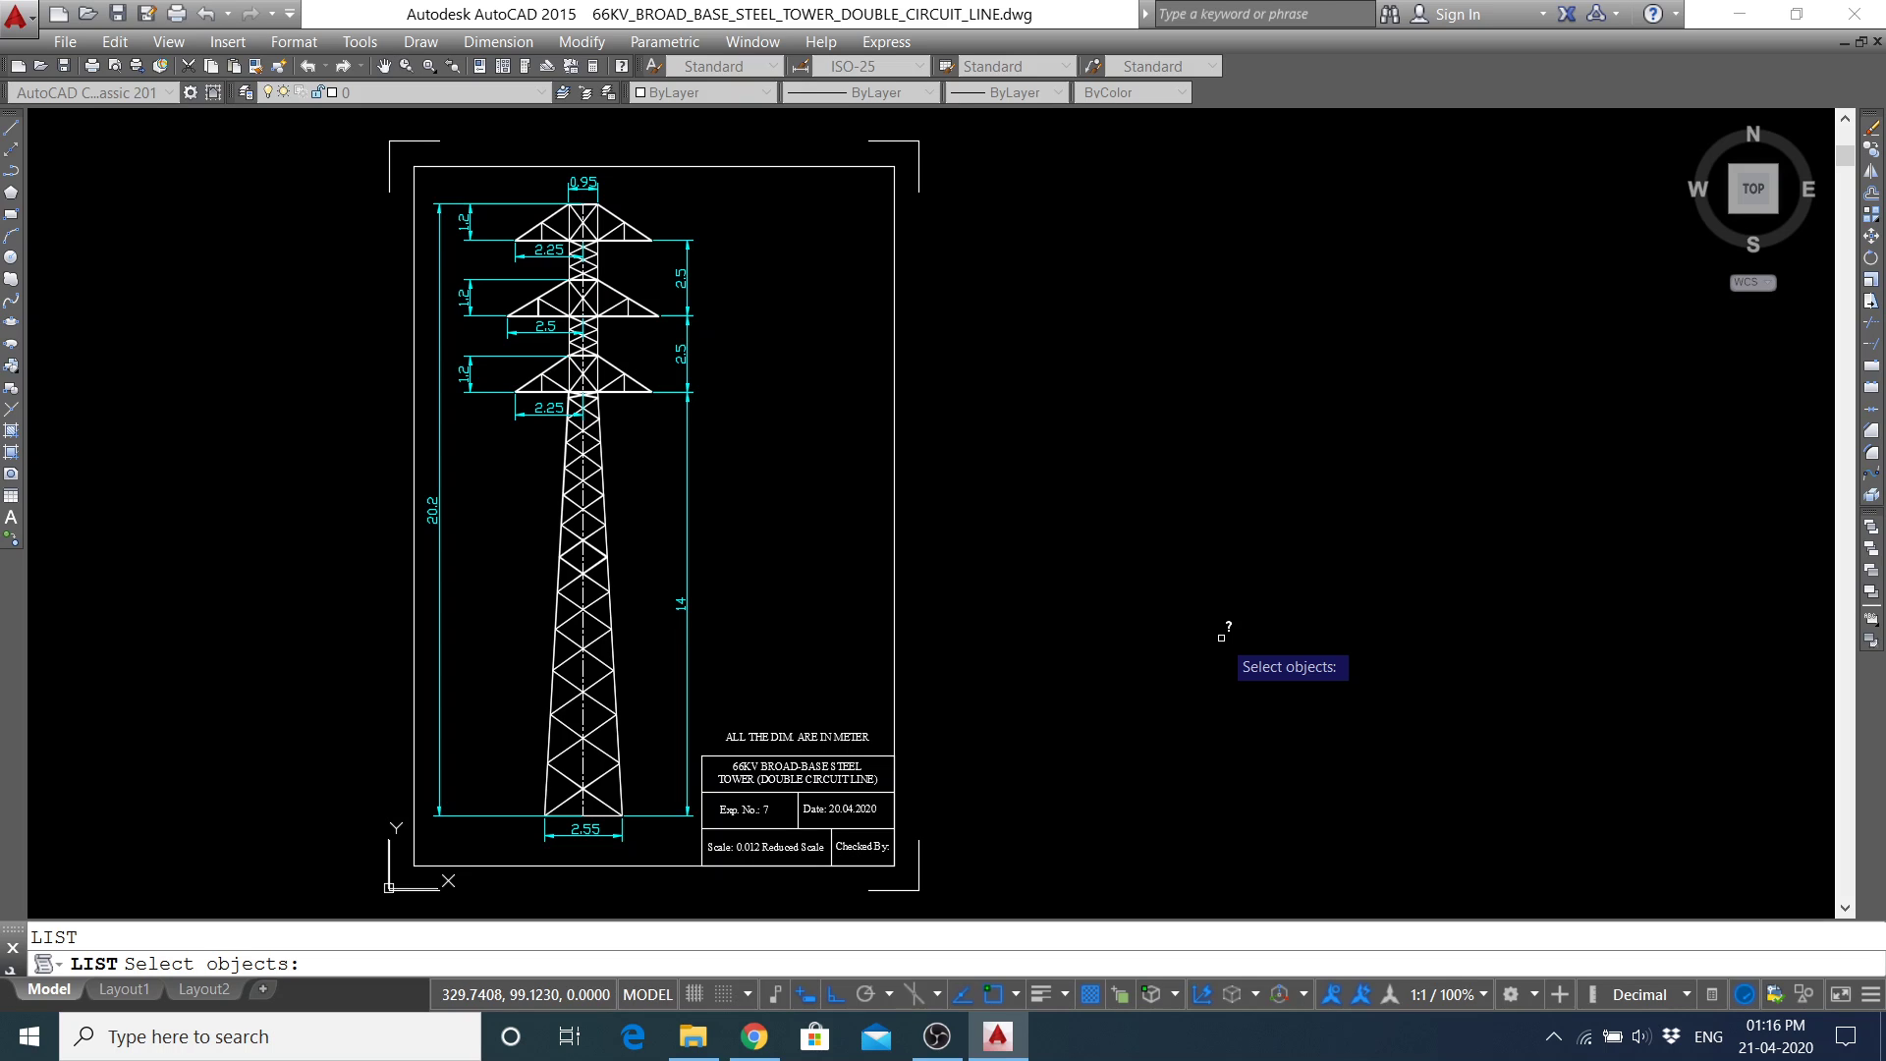
key("ctrl+a")
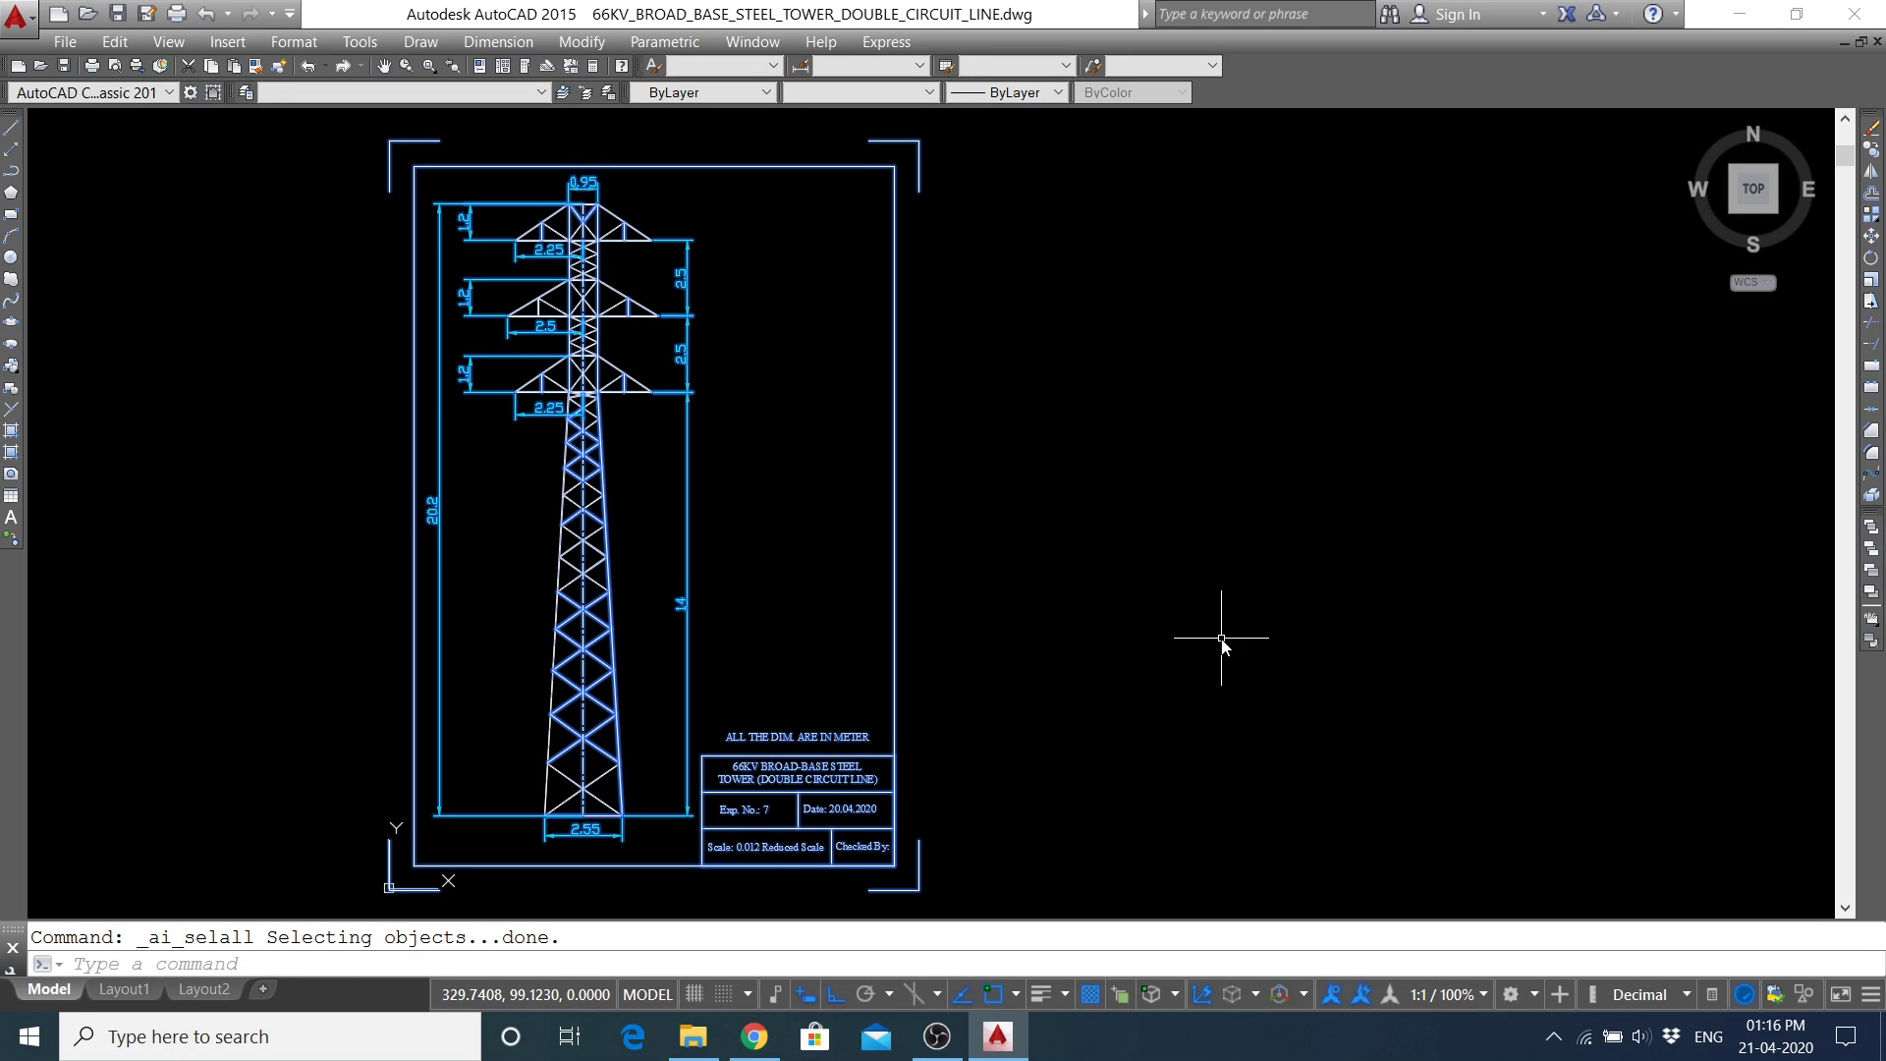
type("LI")
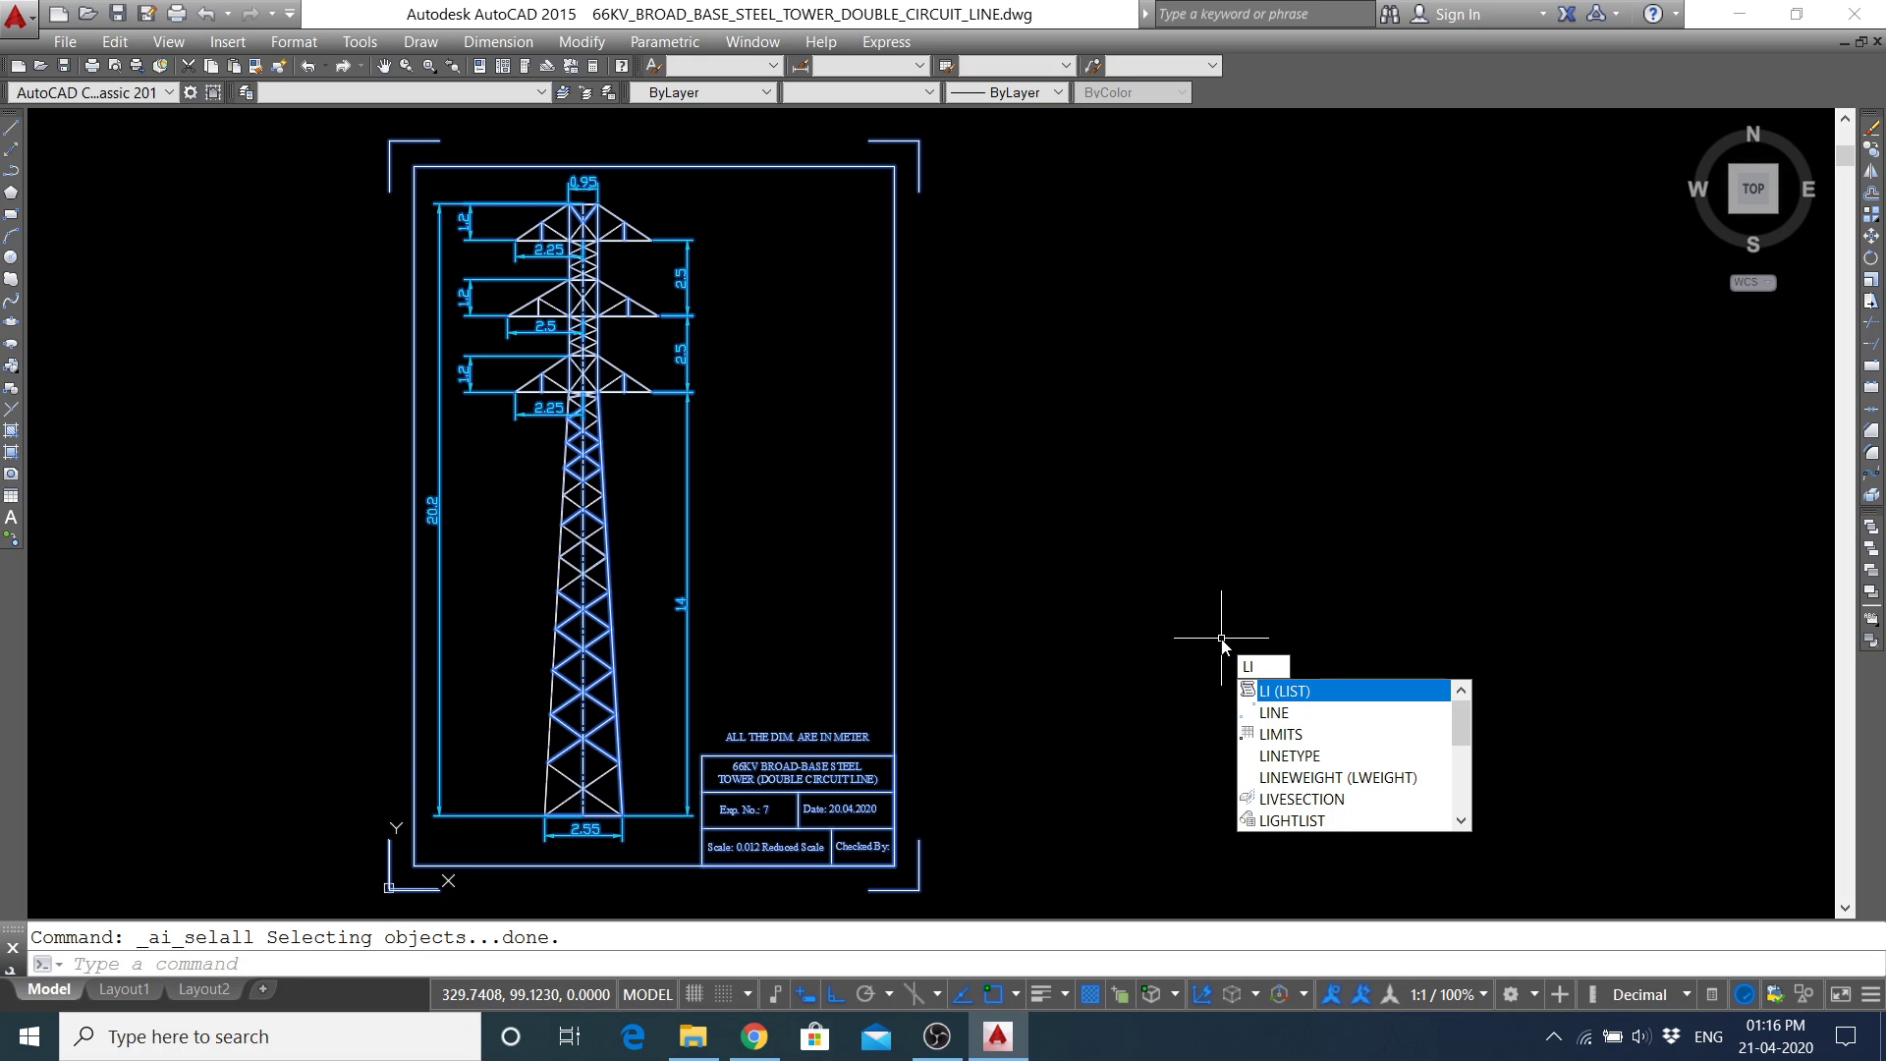
key("Return")
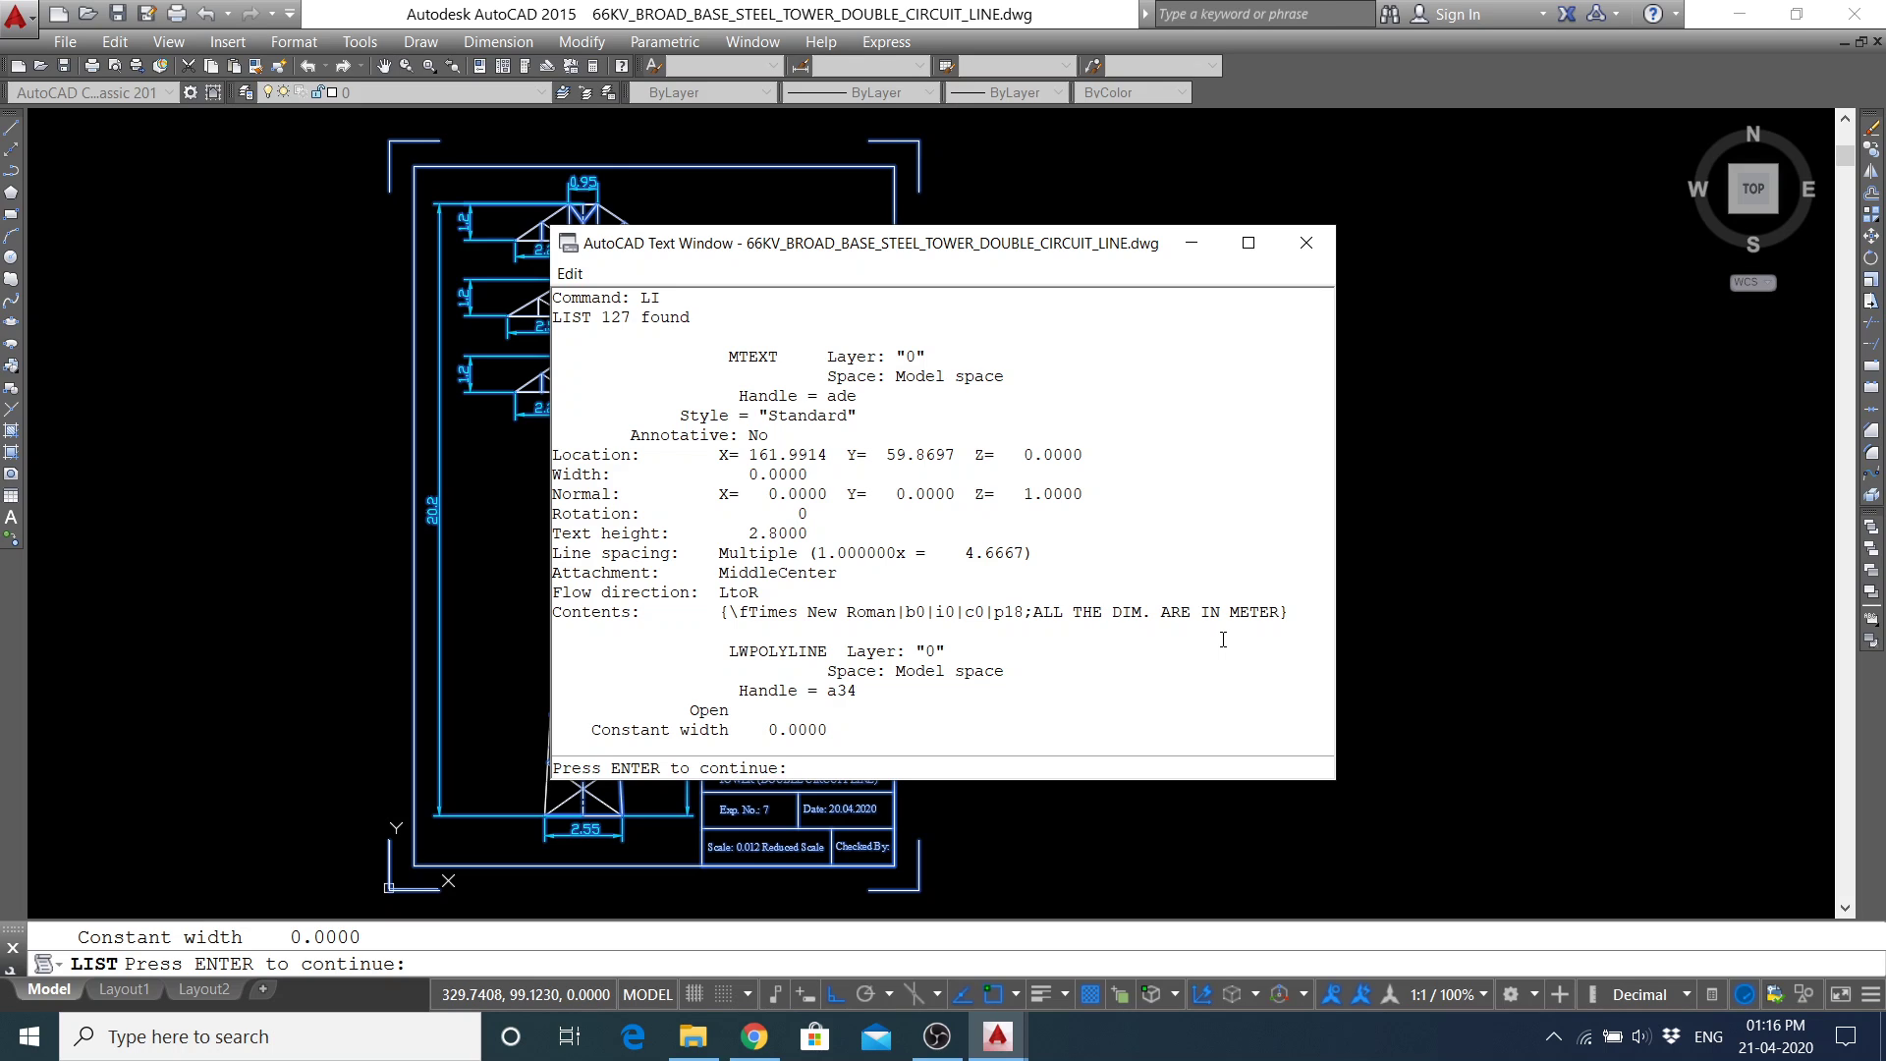
Page through the full property listing of the drawing's texts, dimensions, polylines and lines until the command ends.
key("Return")
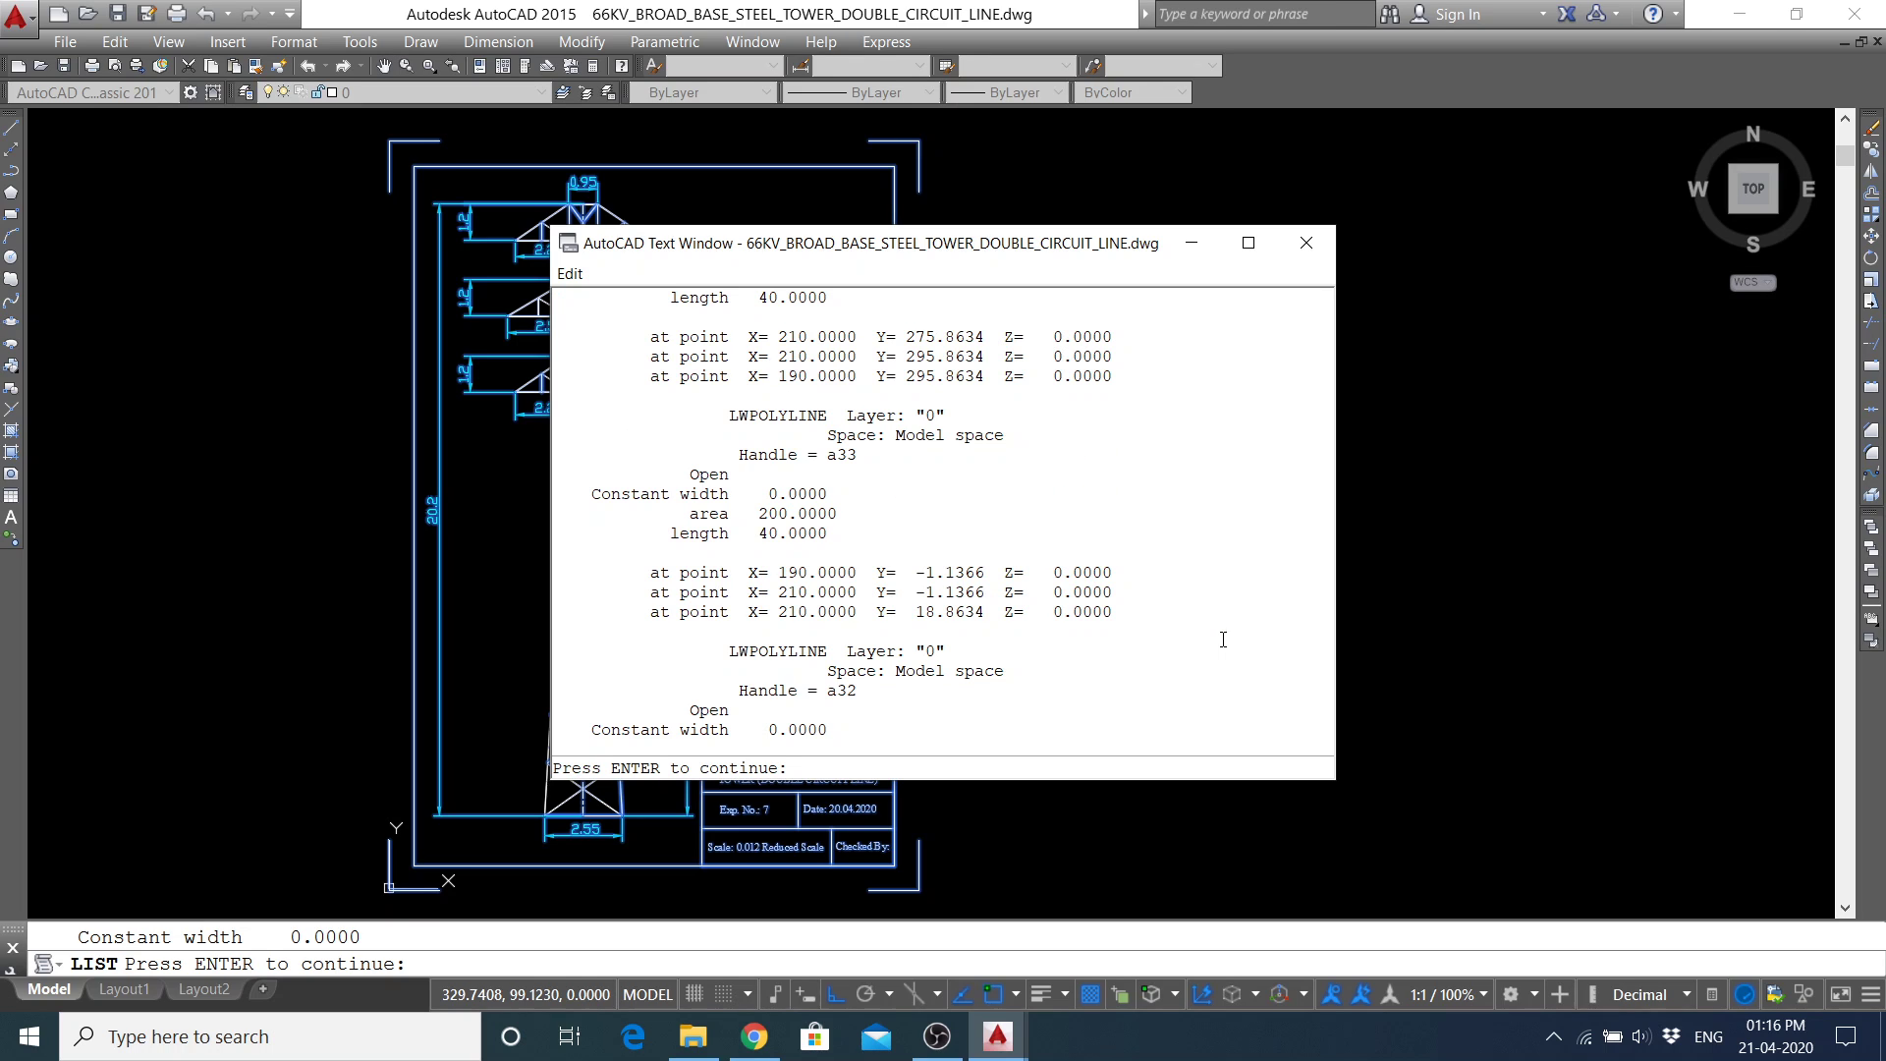
key("Return")
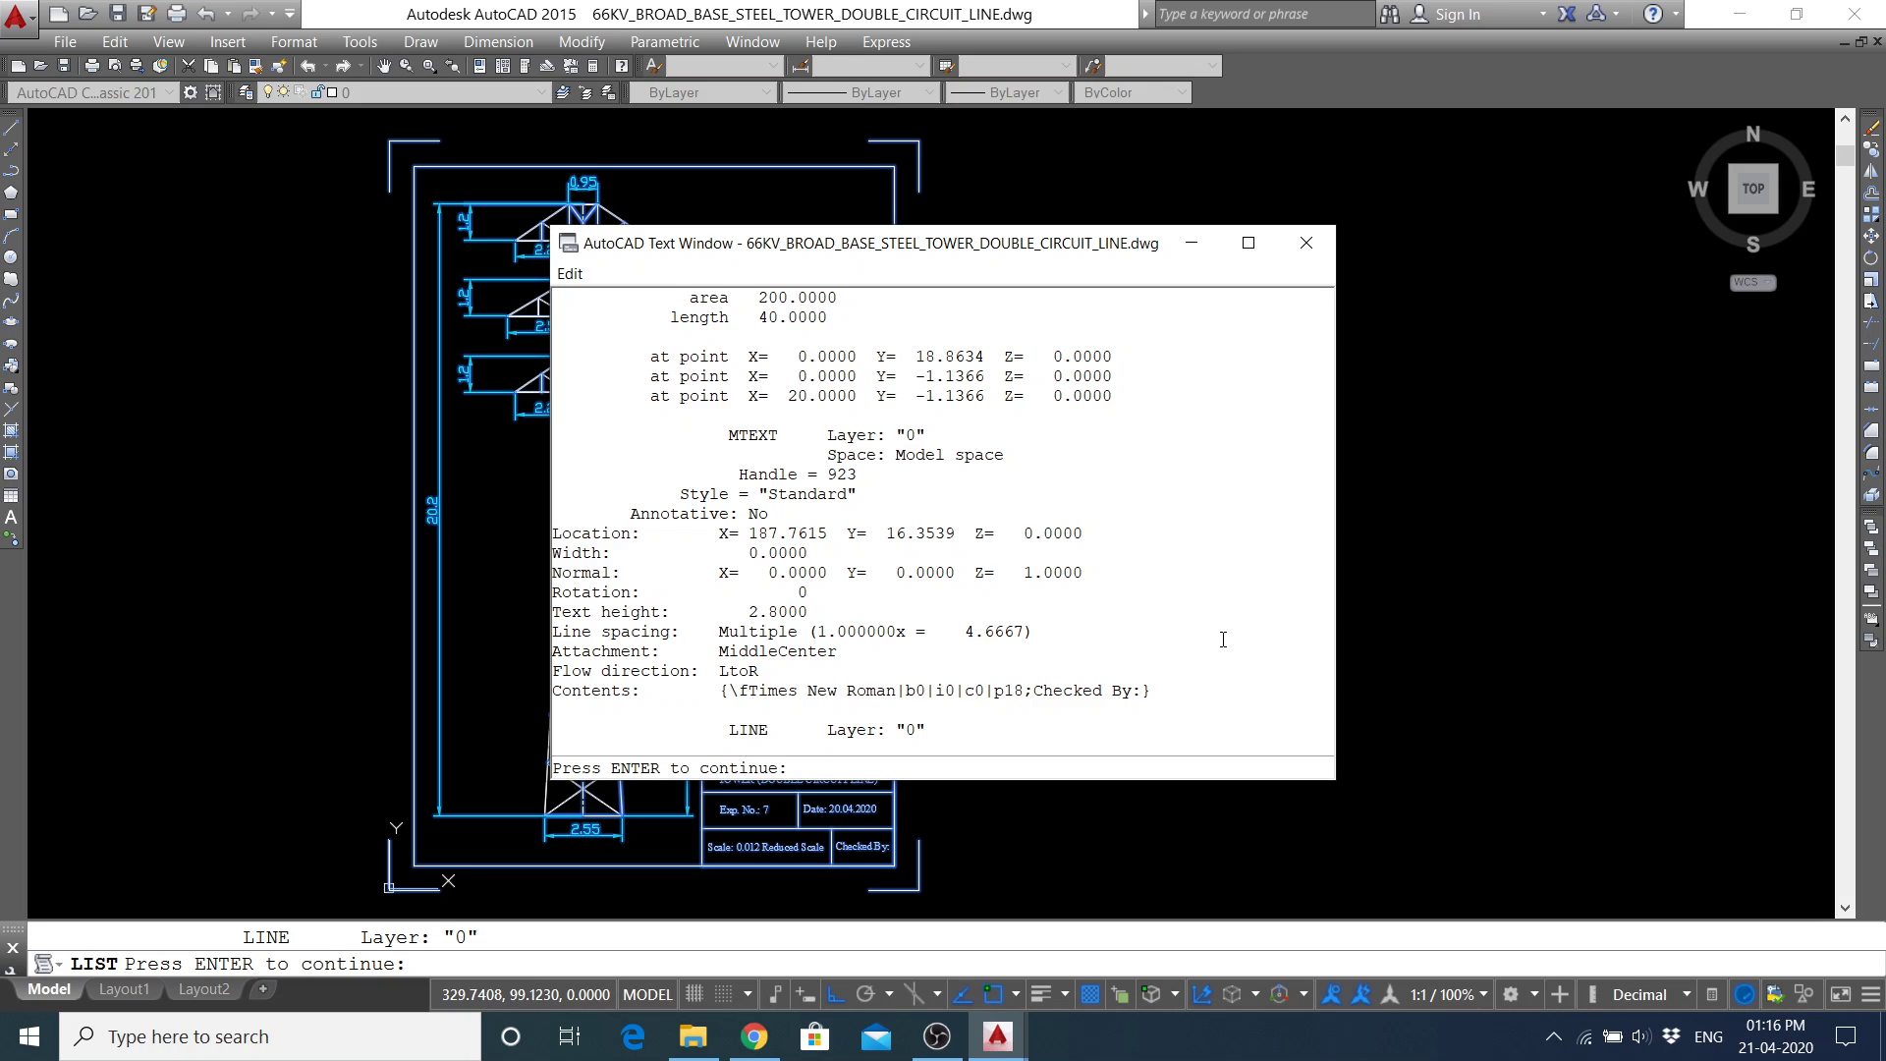
key("Return")
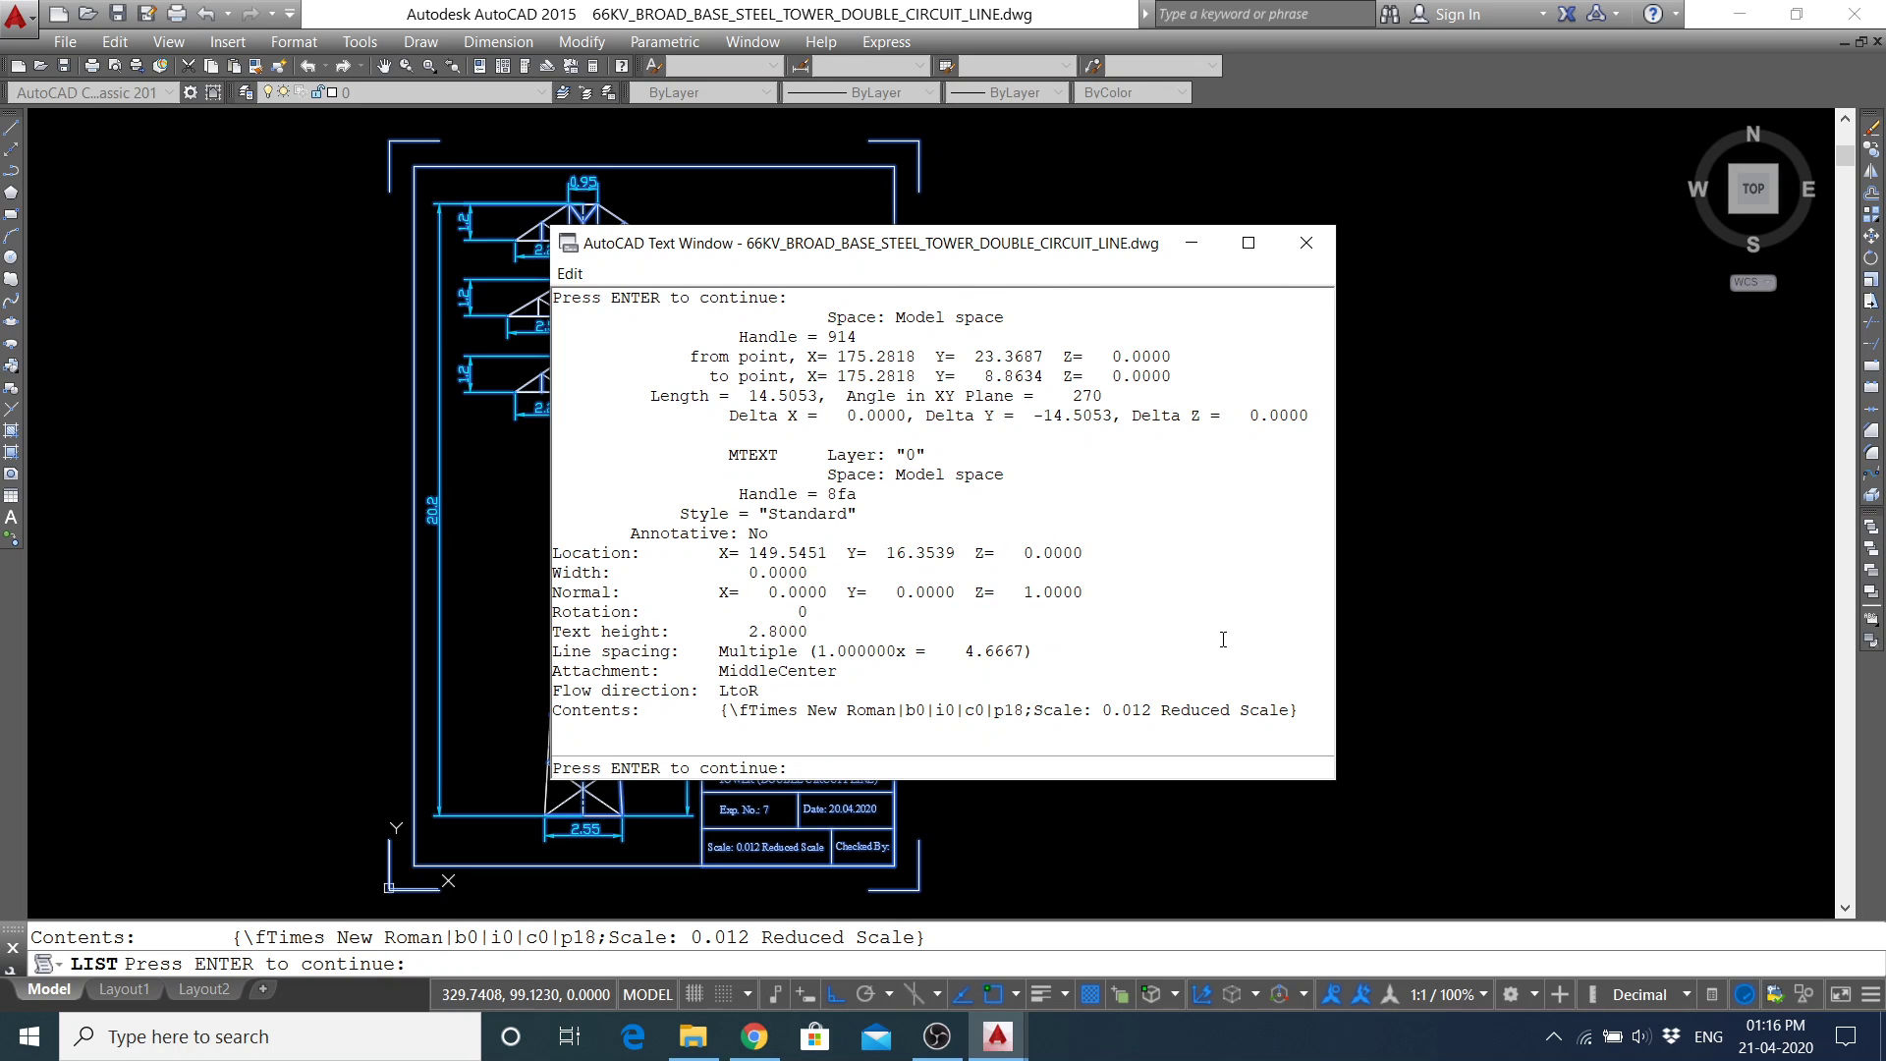
key("Return")
key("Return")
key("Return")
key("Return")
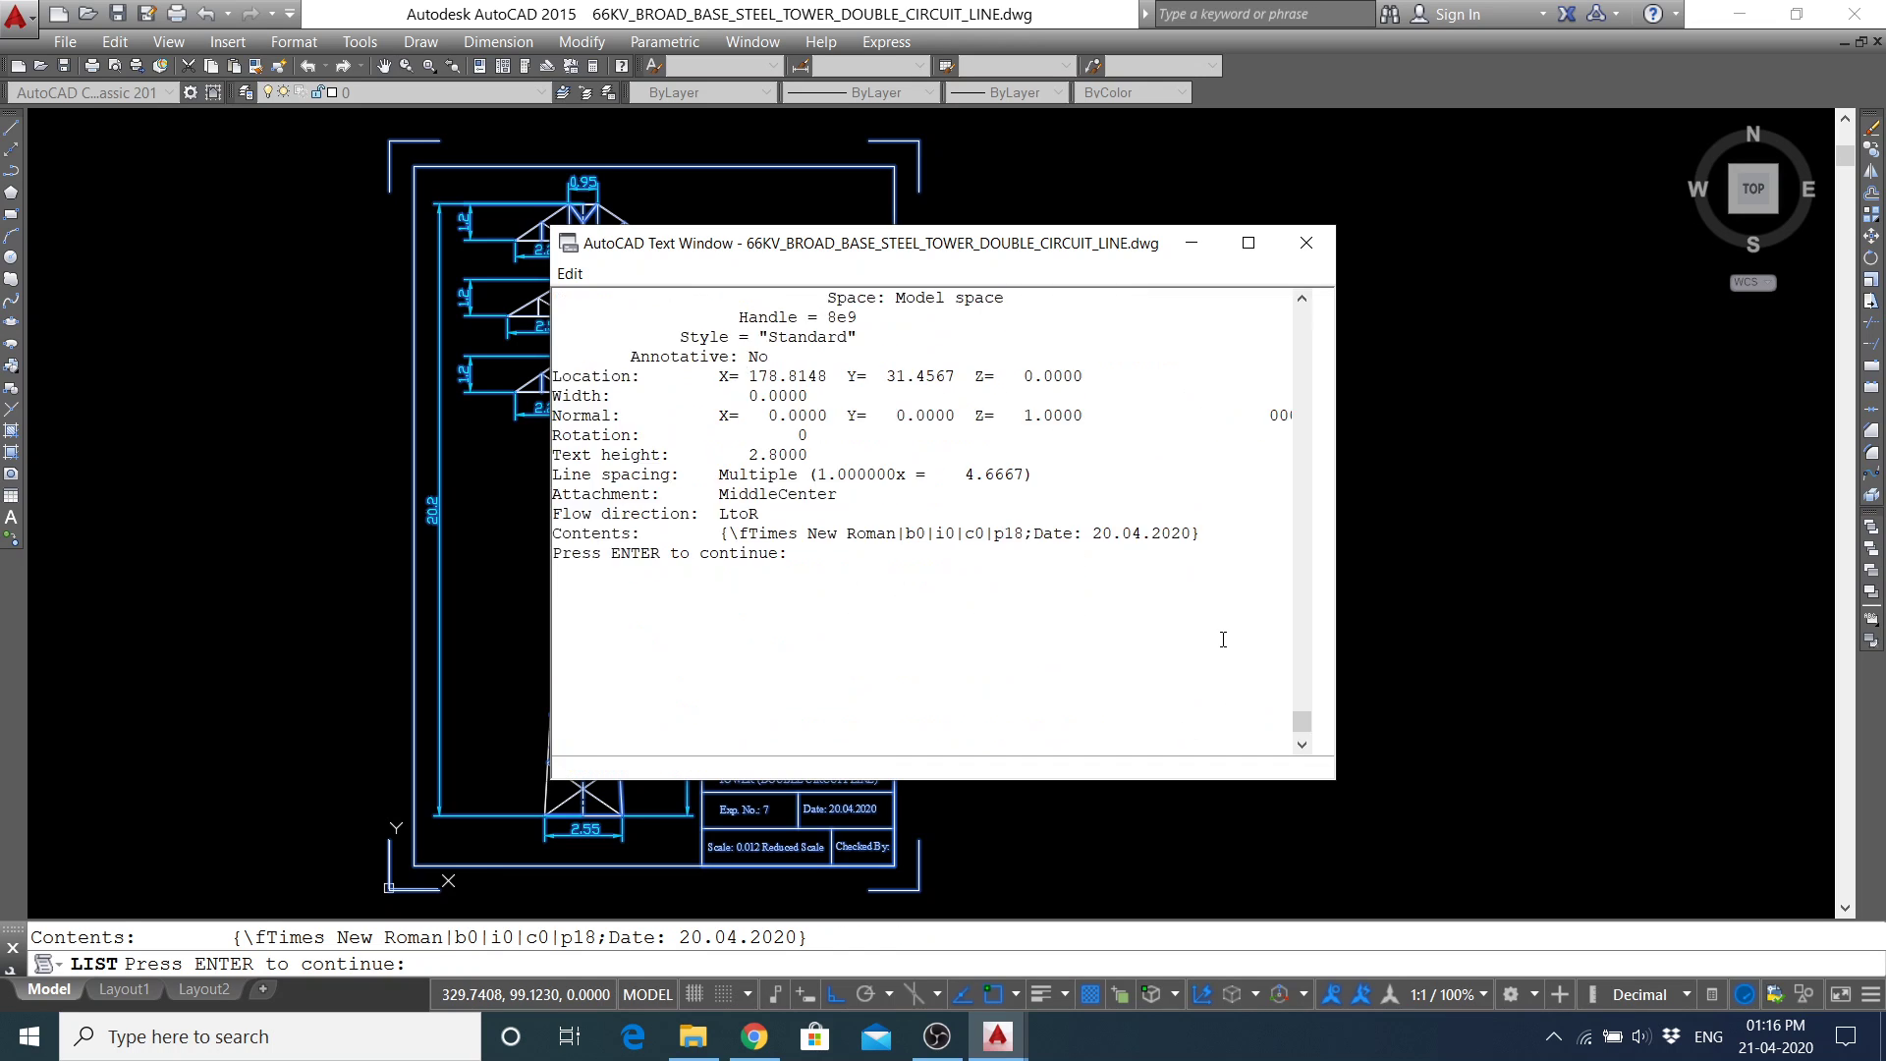
key("Return")
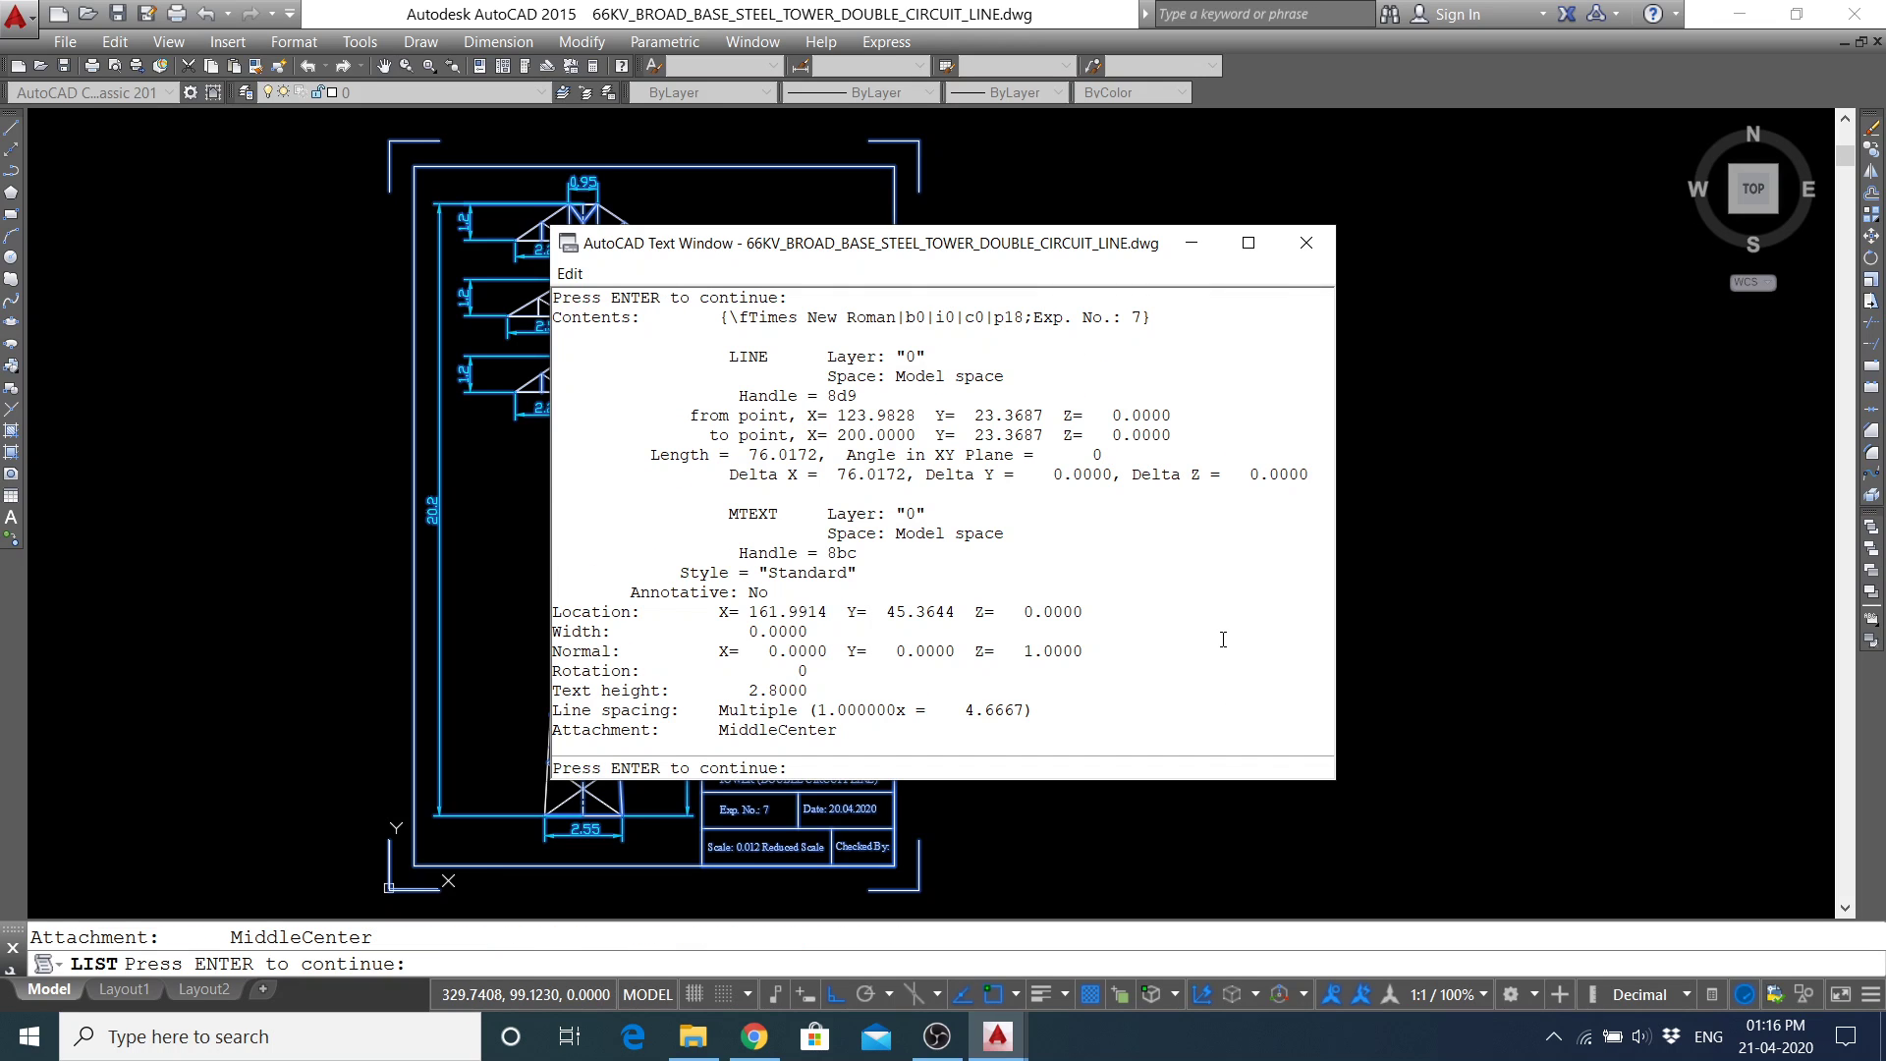
key("Return")
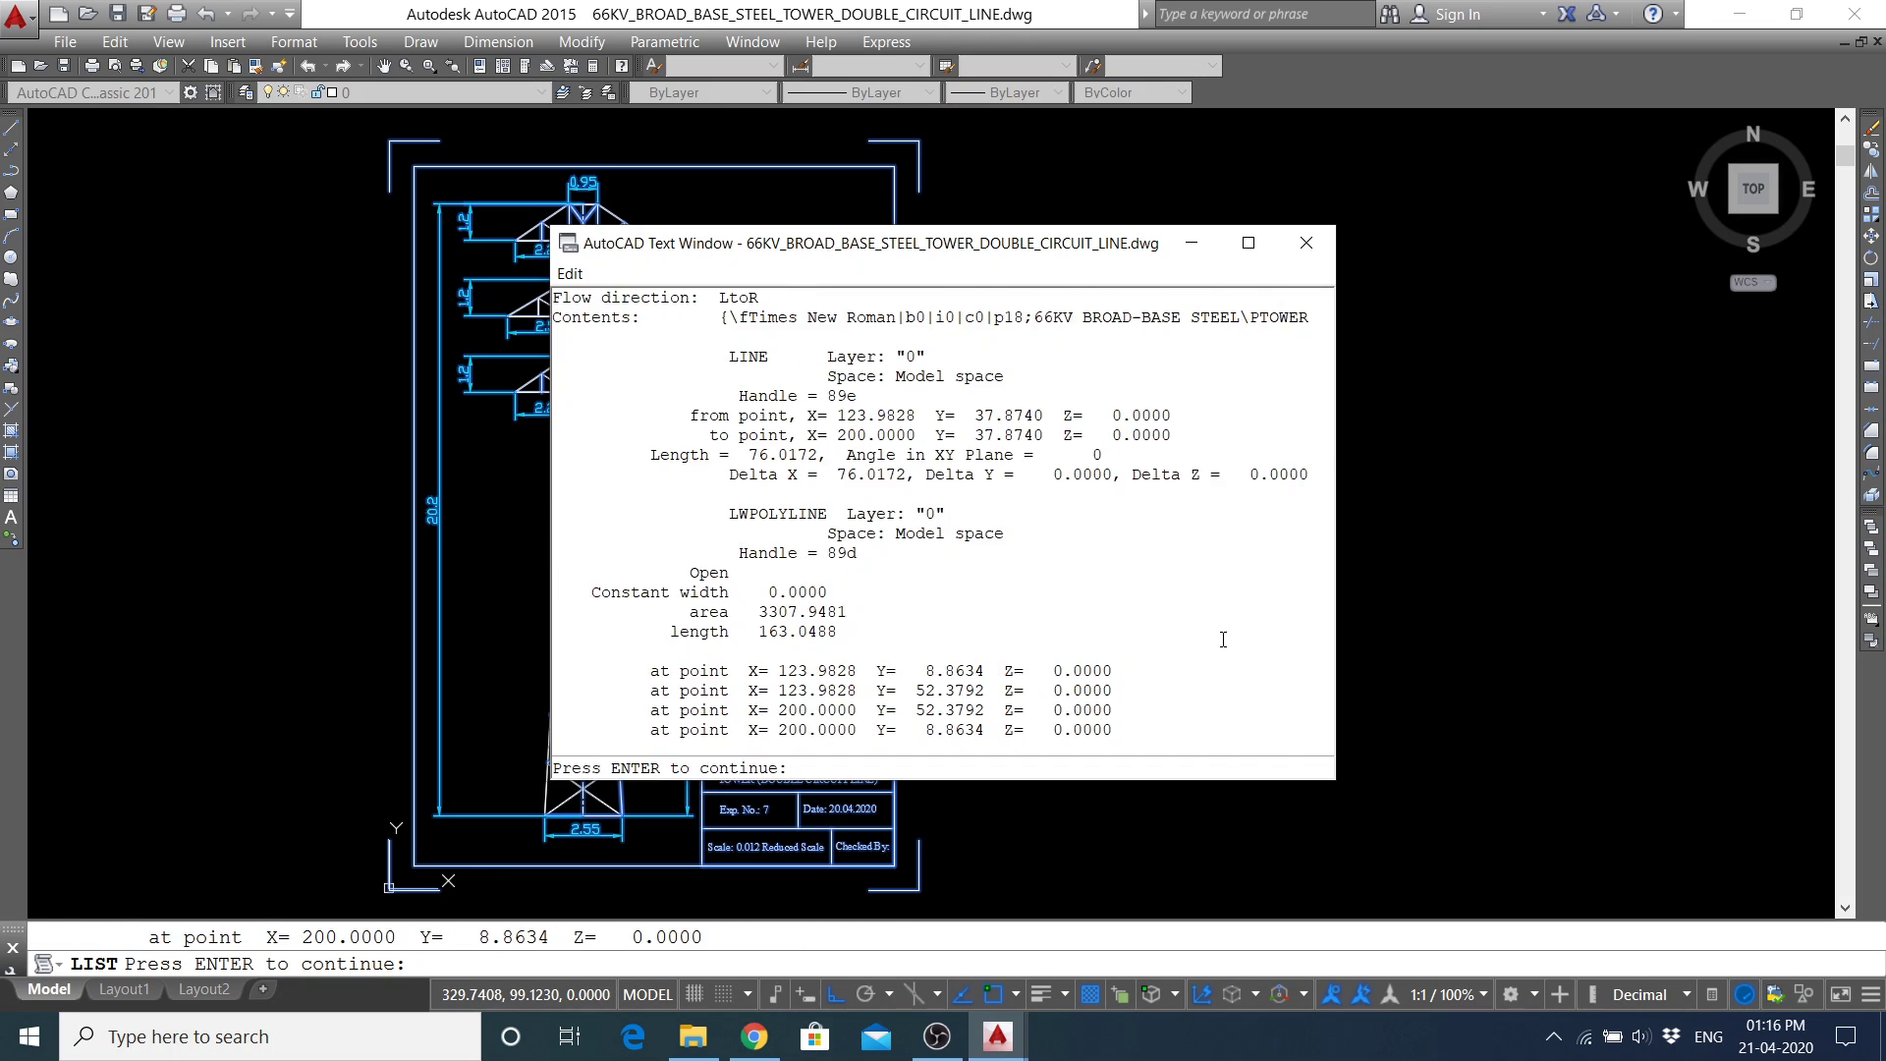
key("Return")
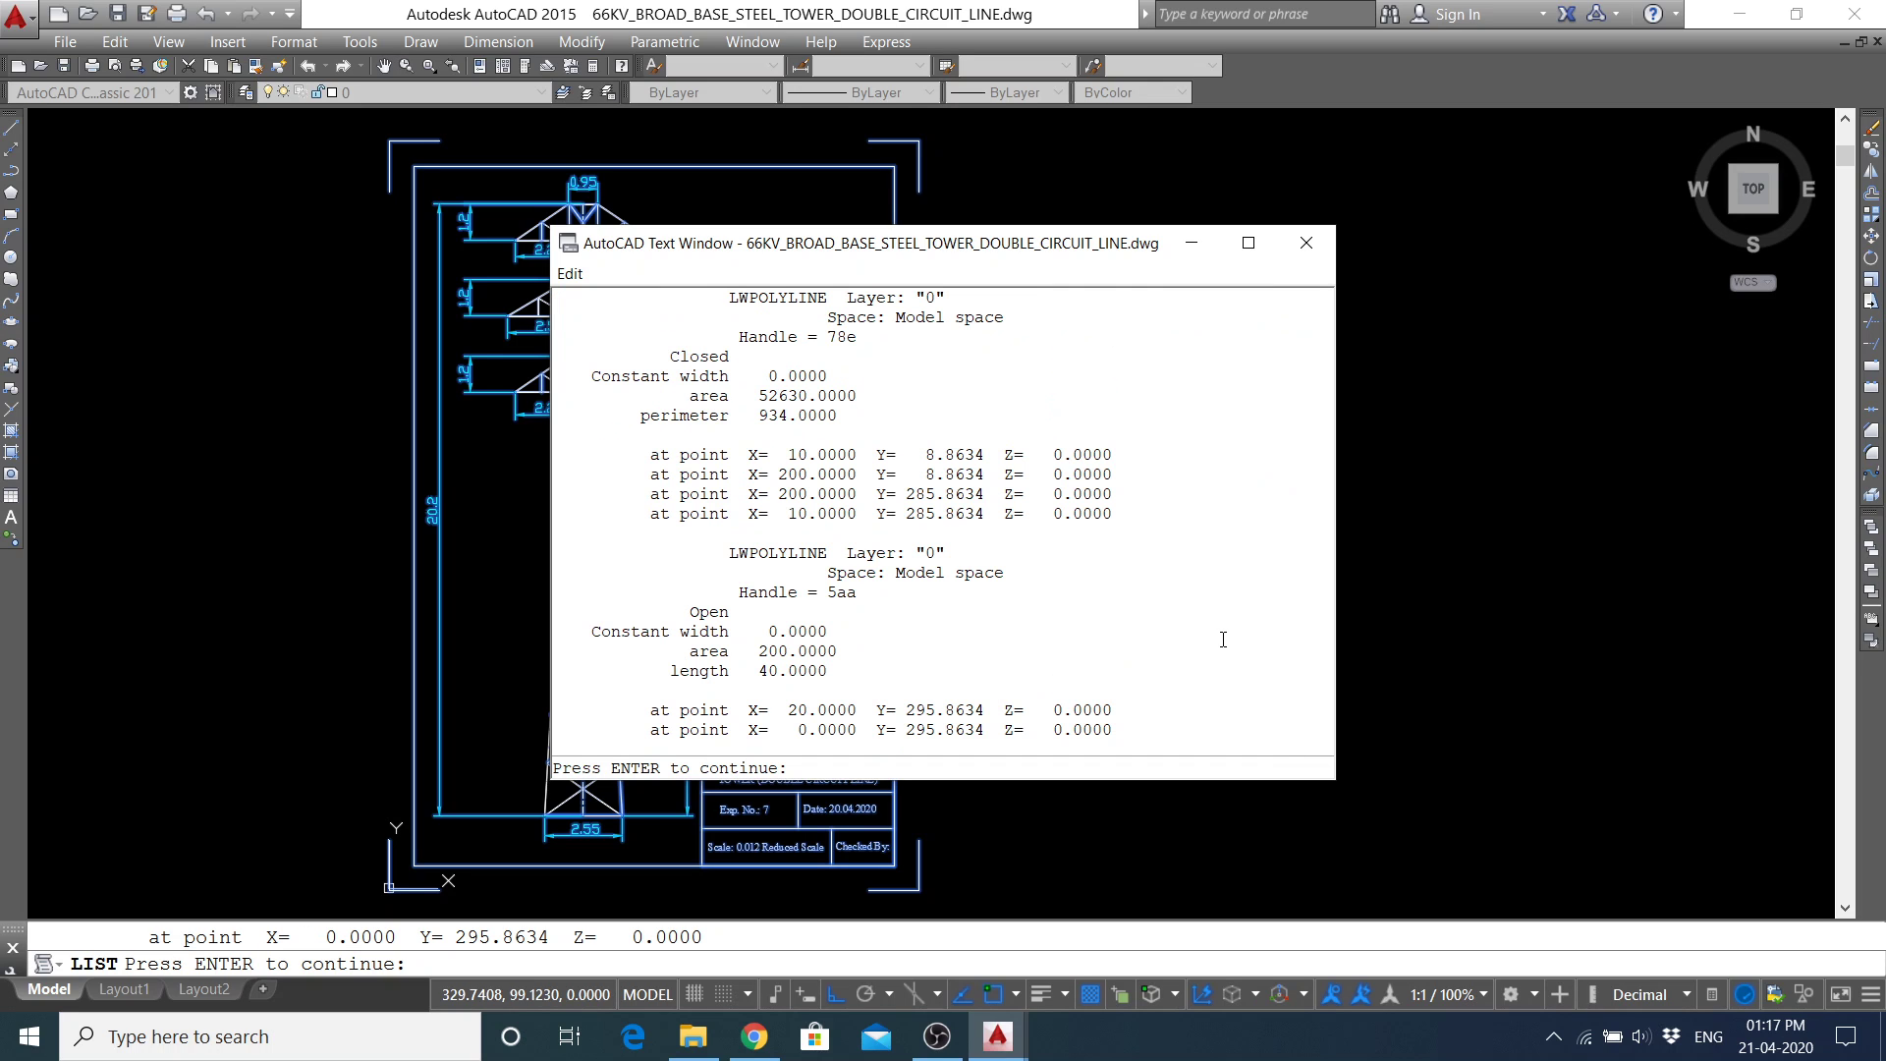
key("Return")
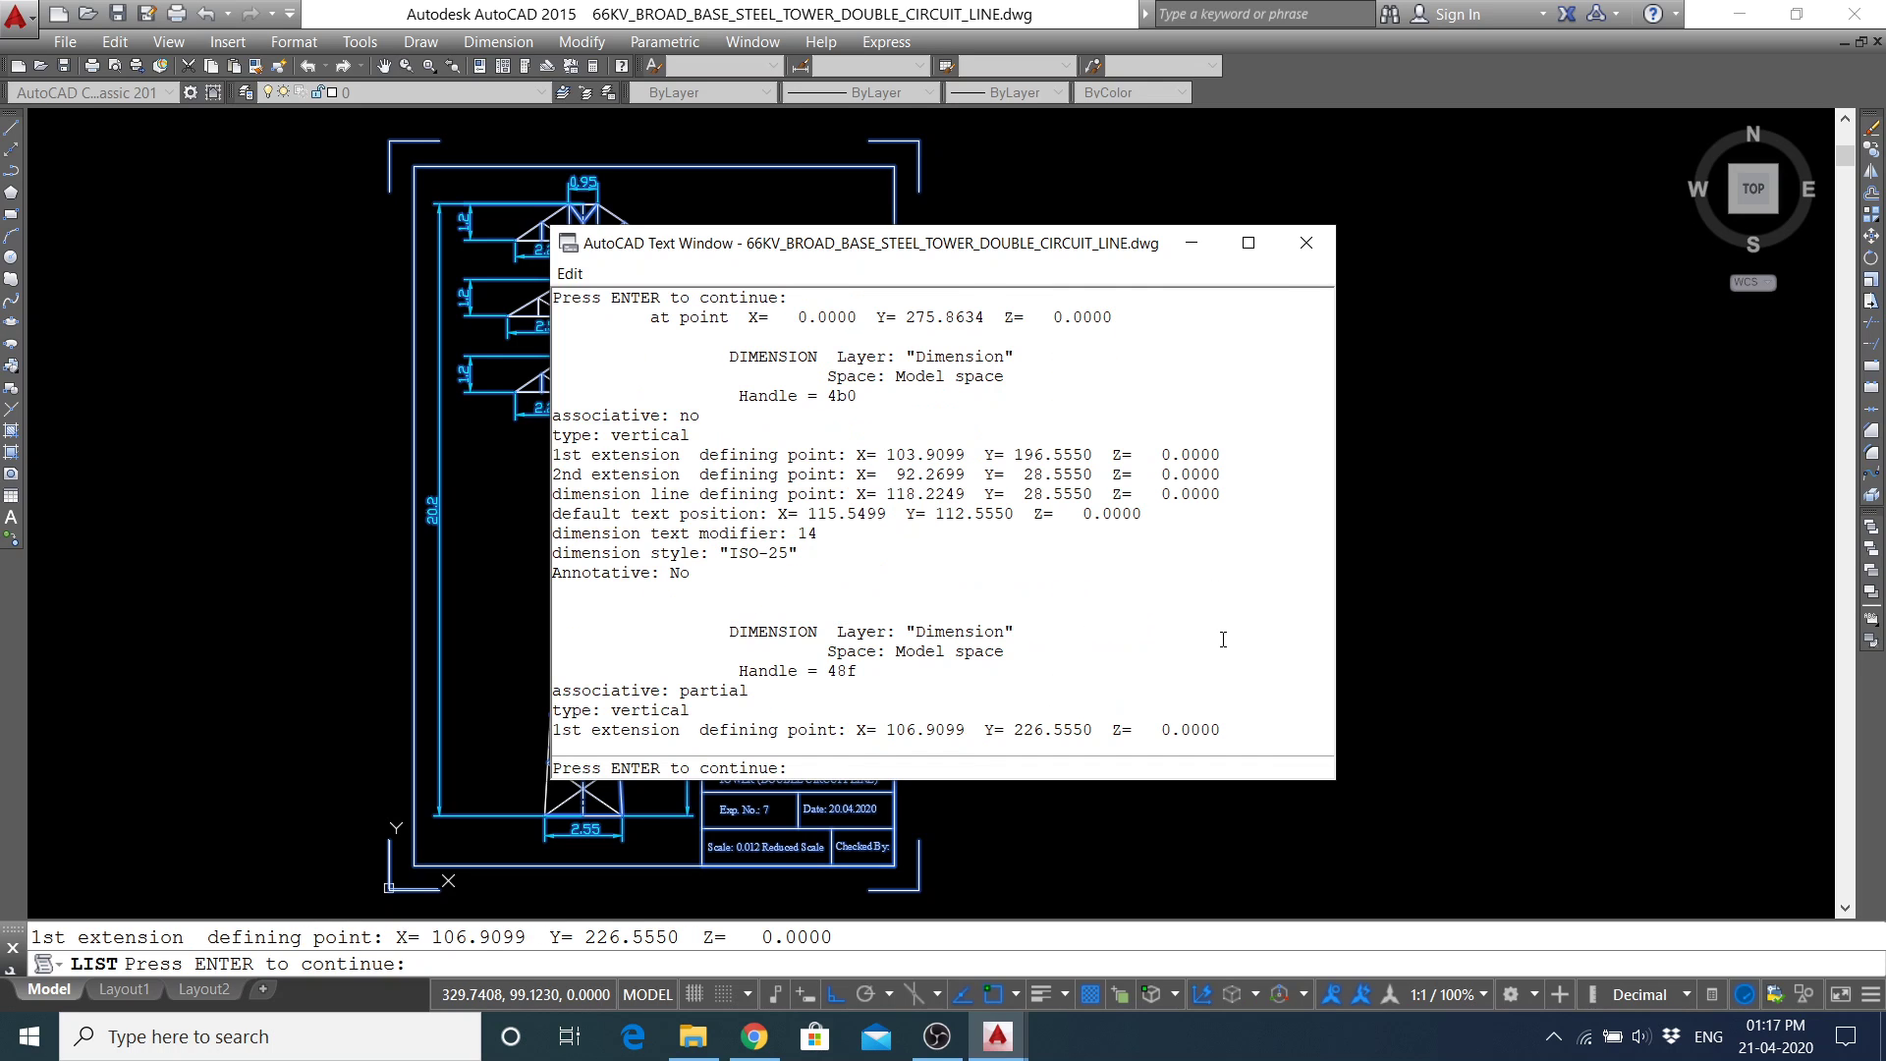
key("Return")
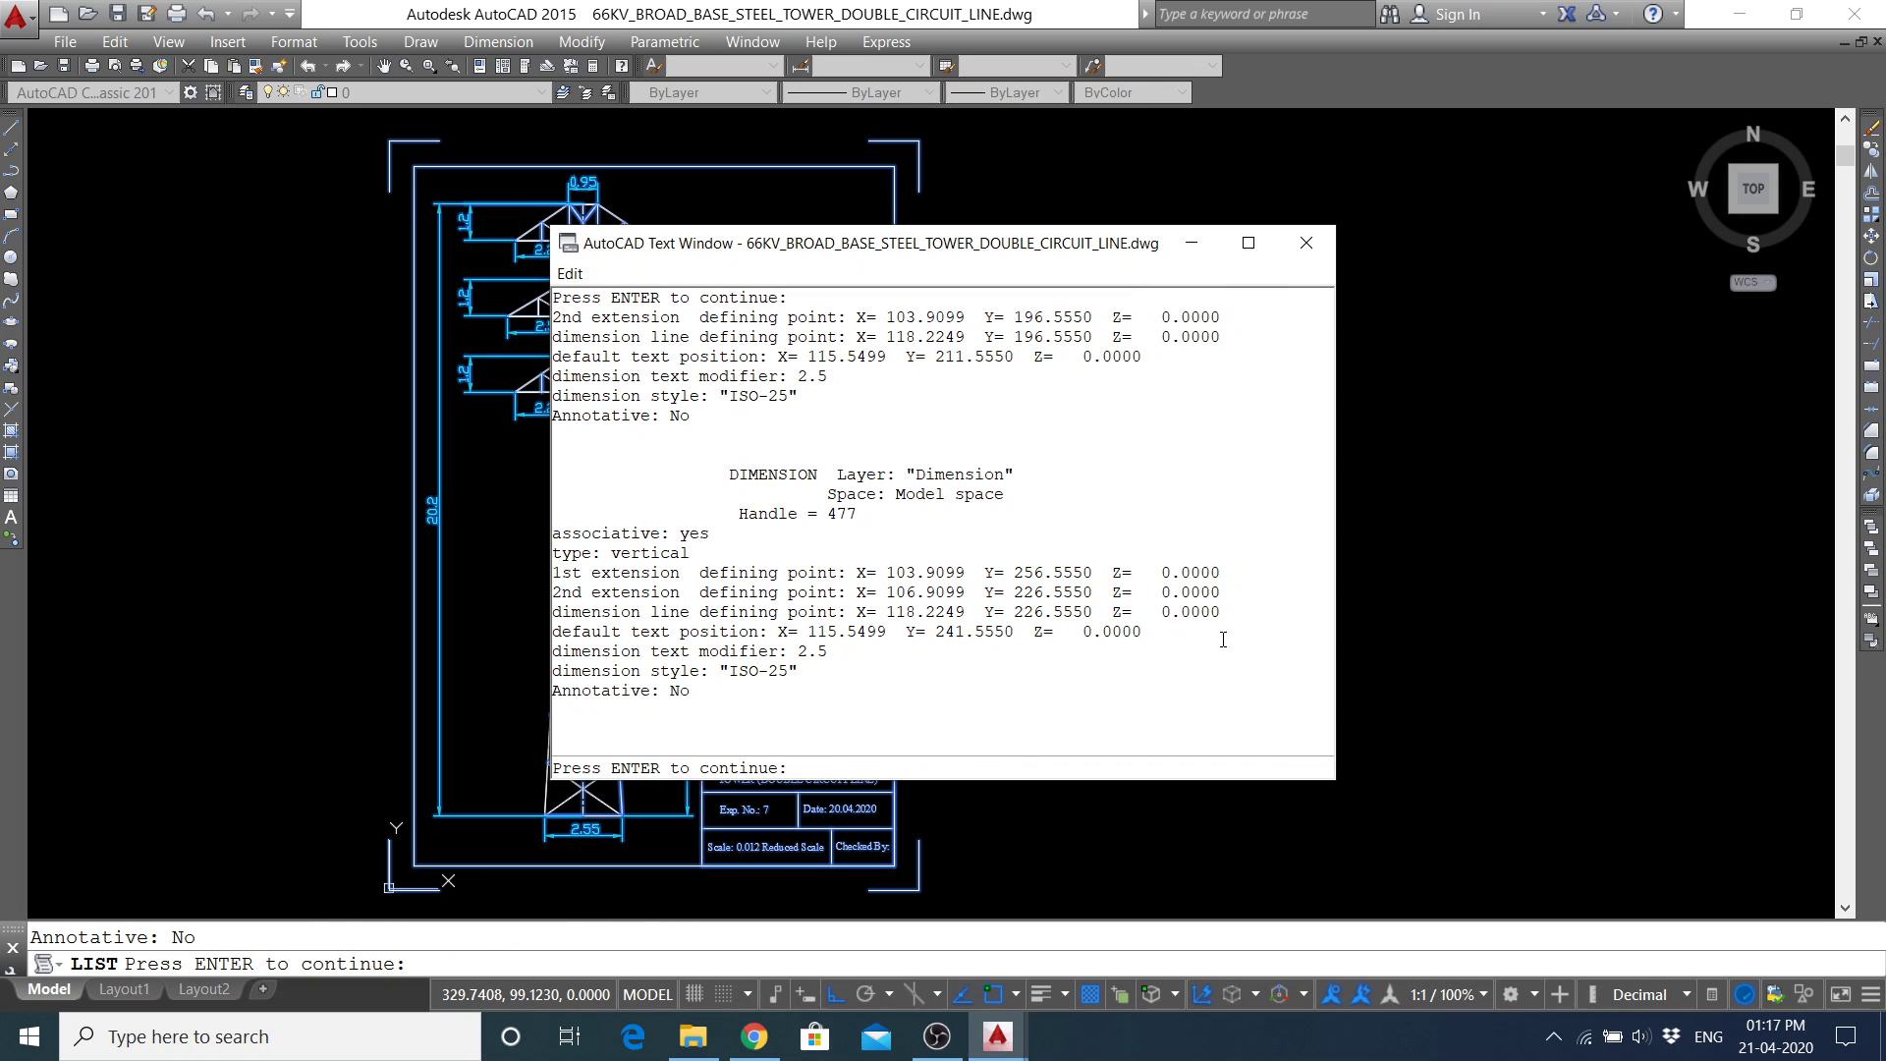
key("Return")
key("Return")
key("Return")
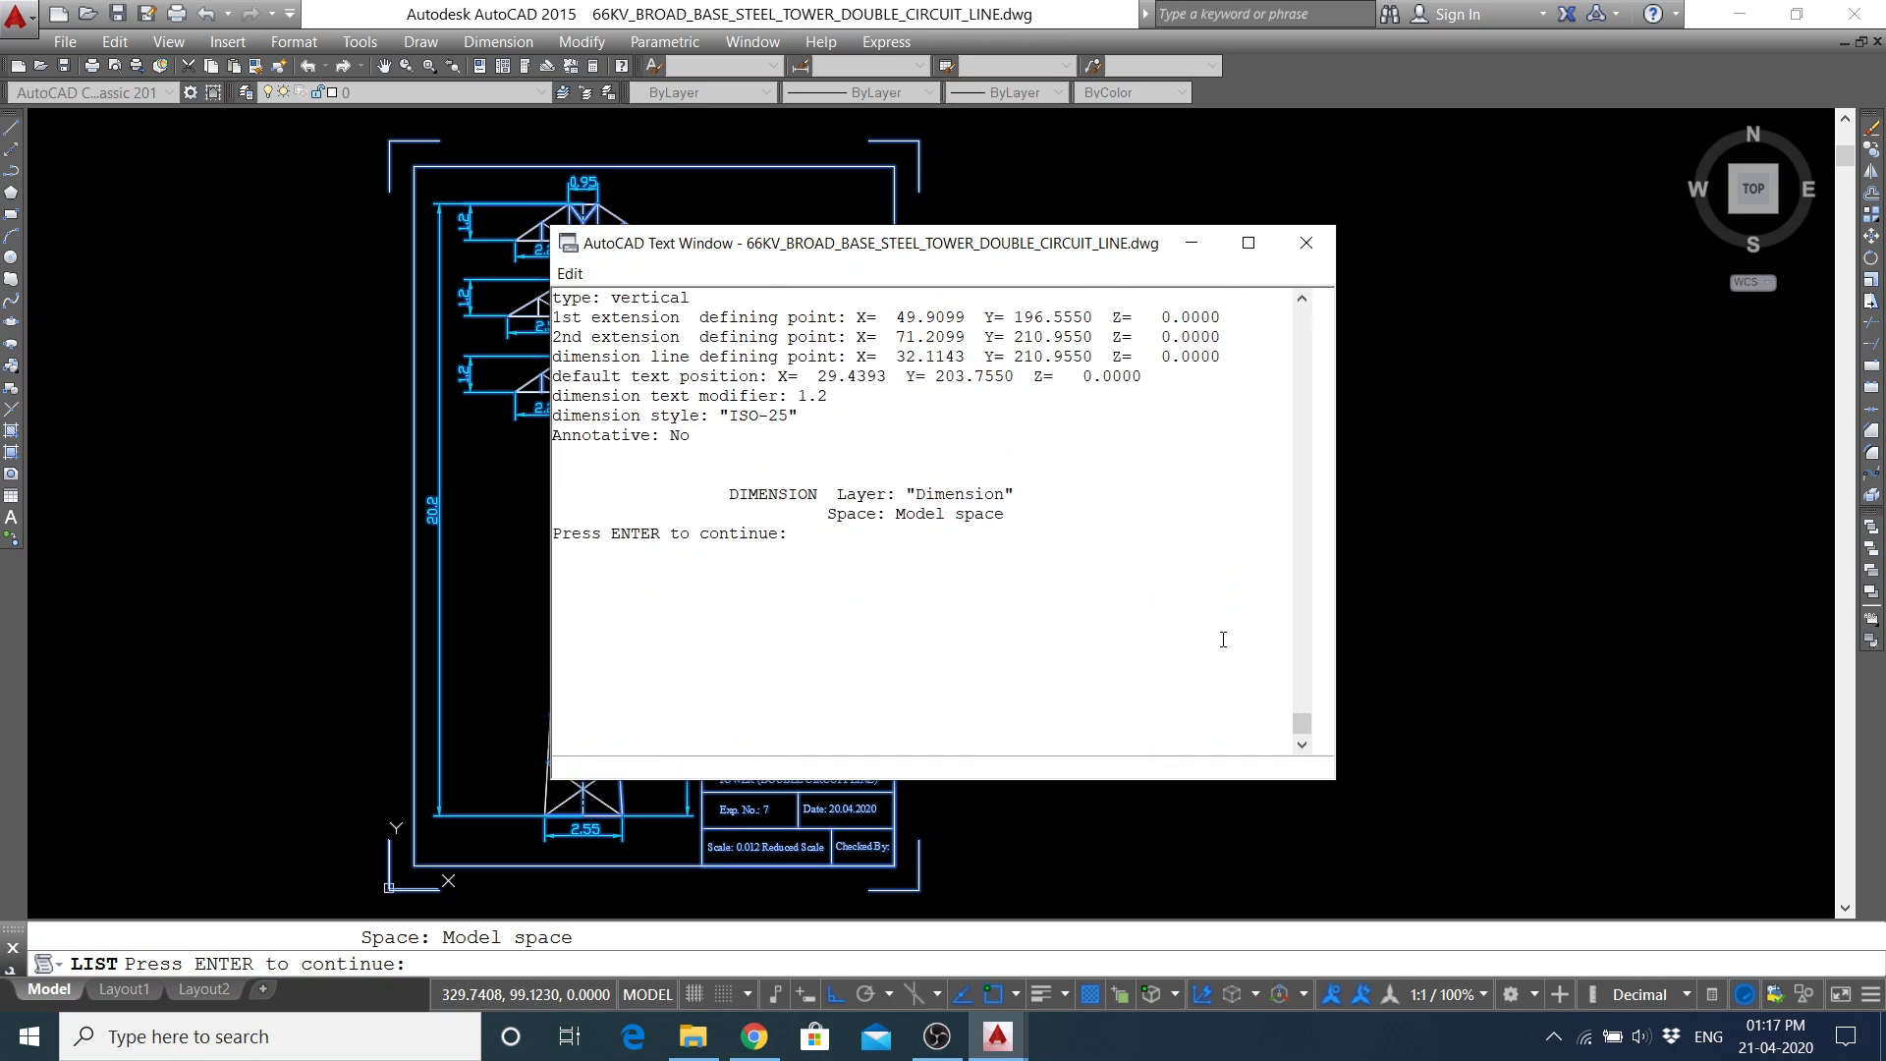
key("Return")
key("Return")
key("Return")
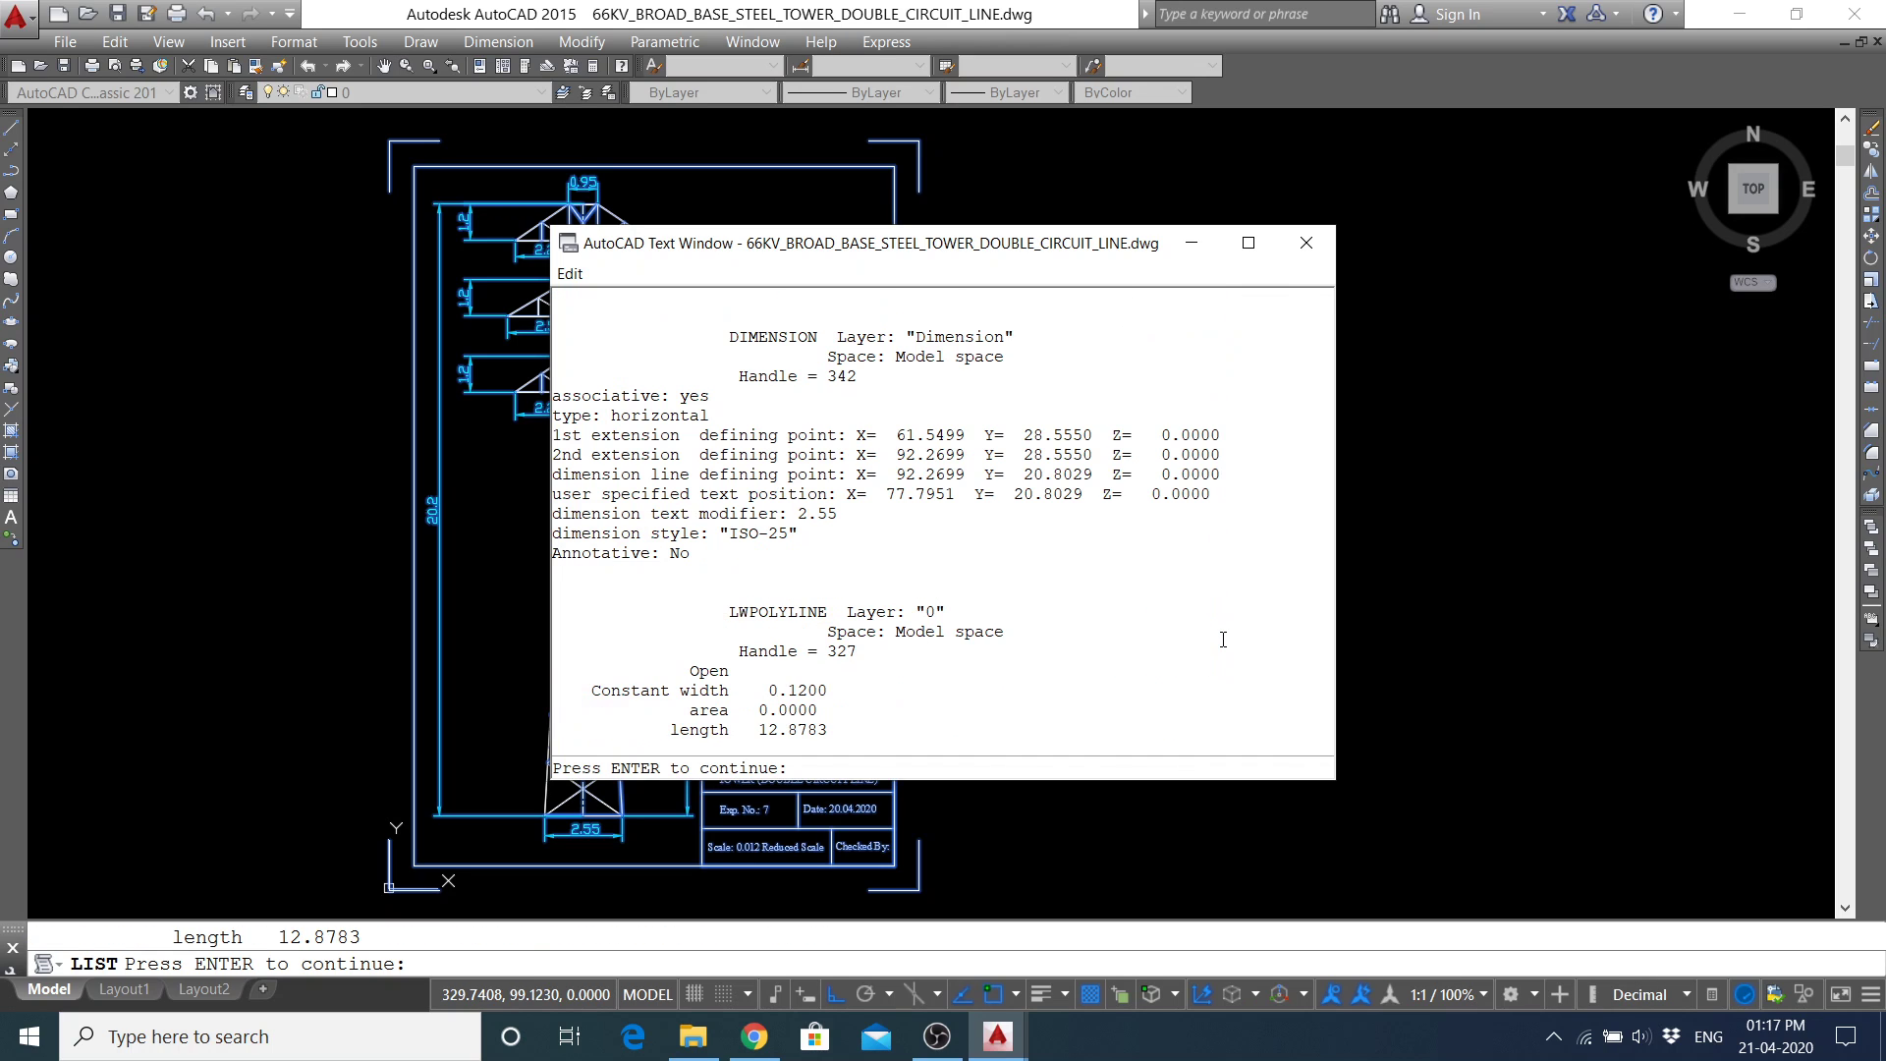
key("Return")
key("Return")
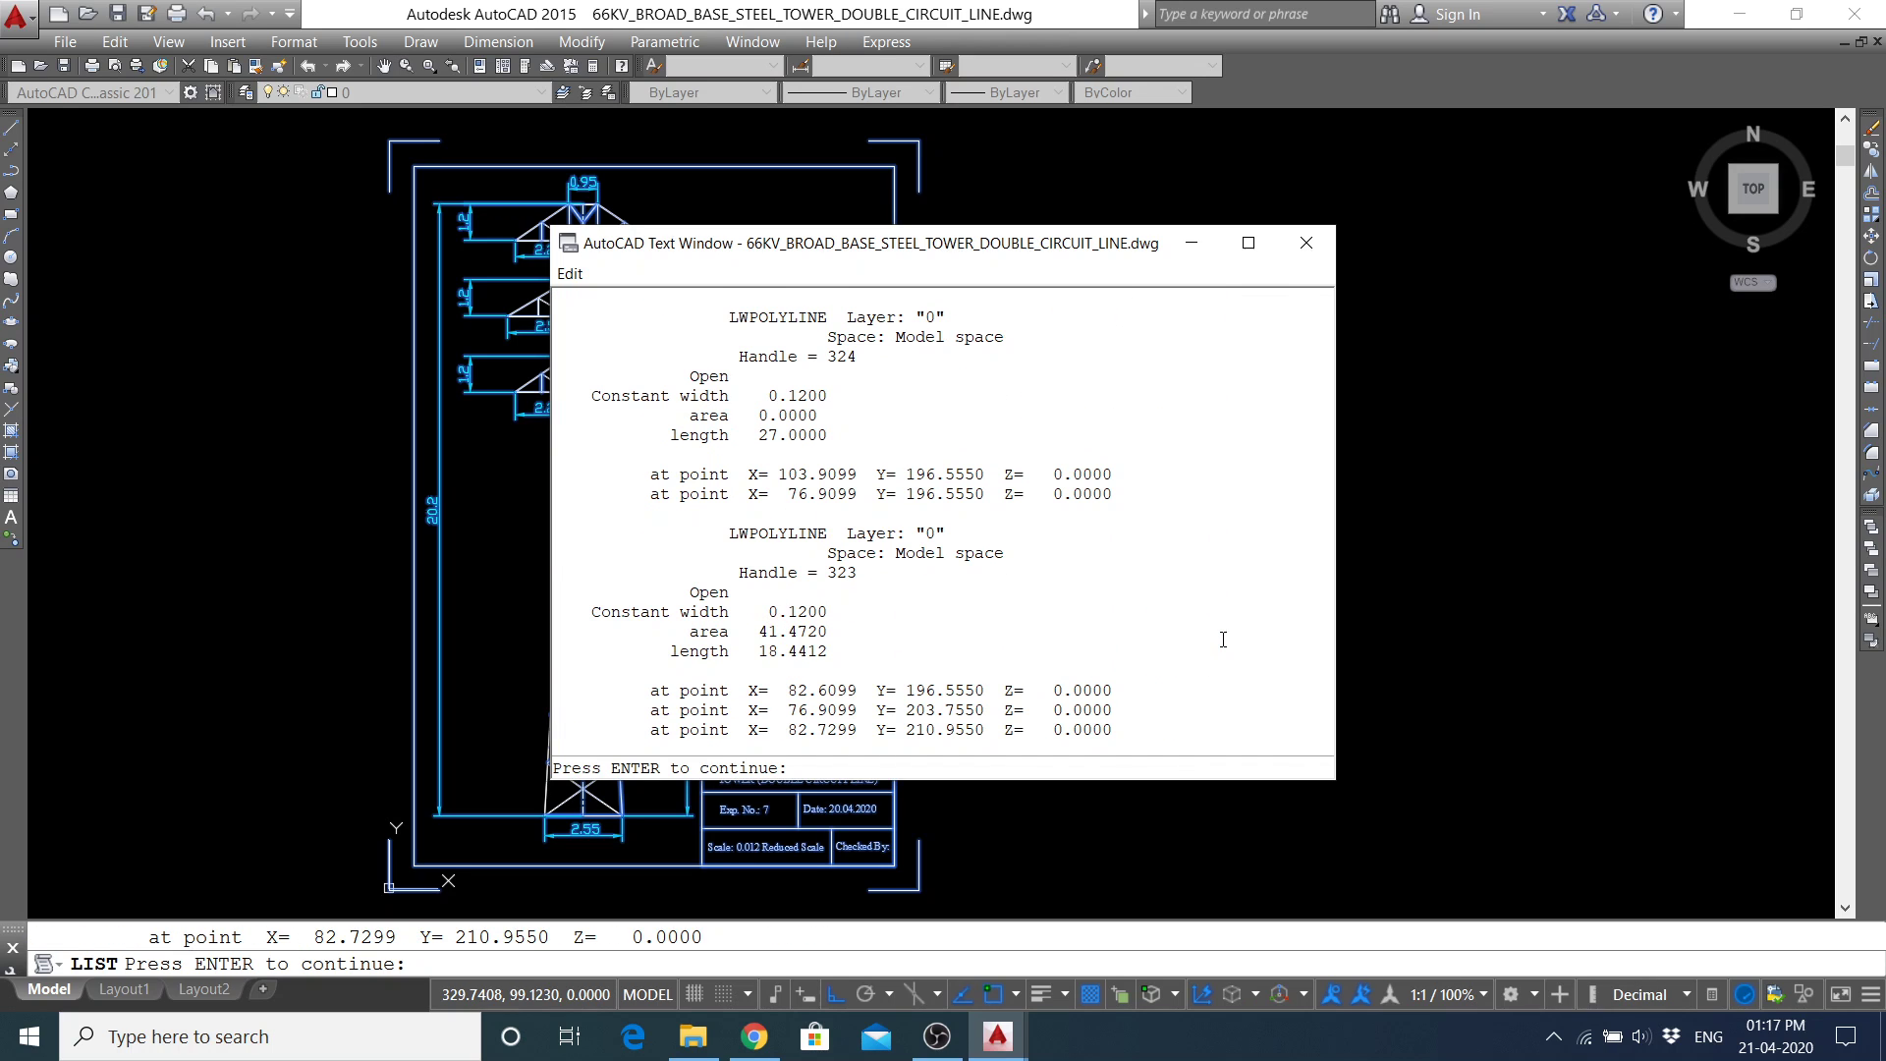
key("Return")
key("Return")
key("Return")
key("Return")
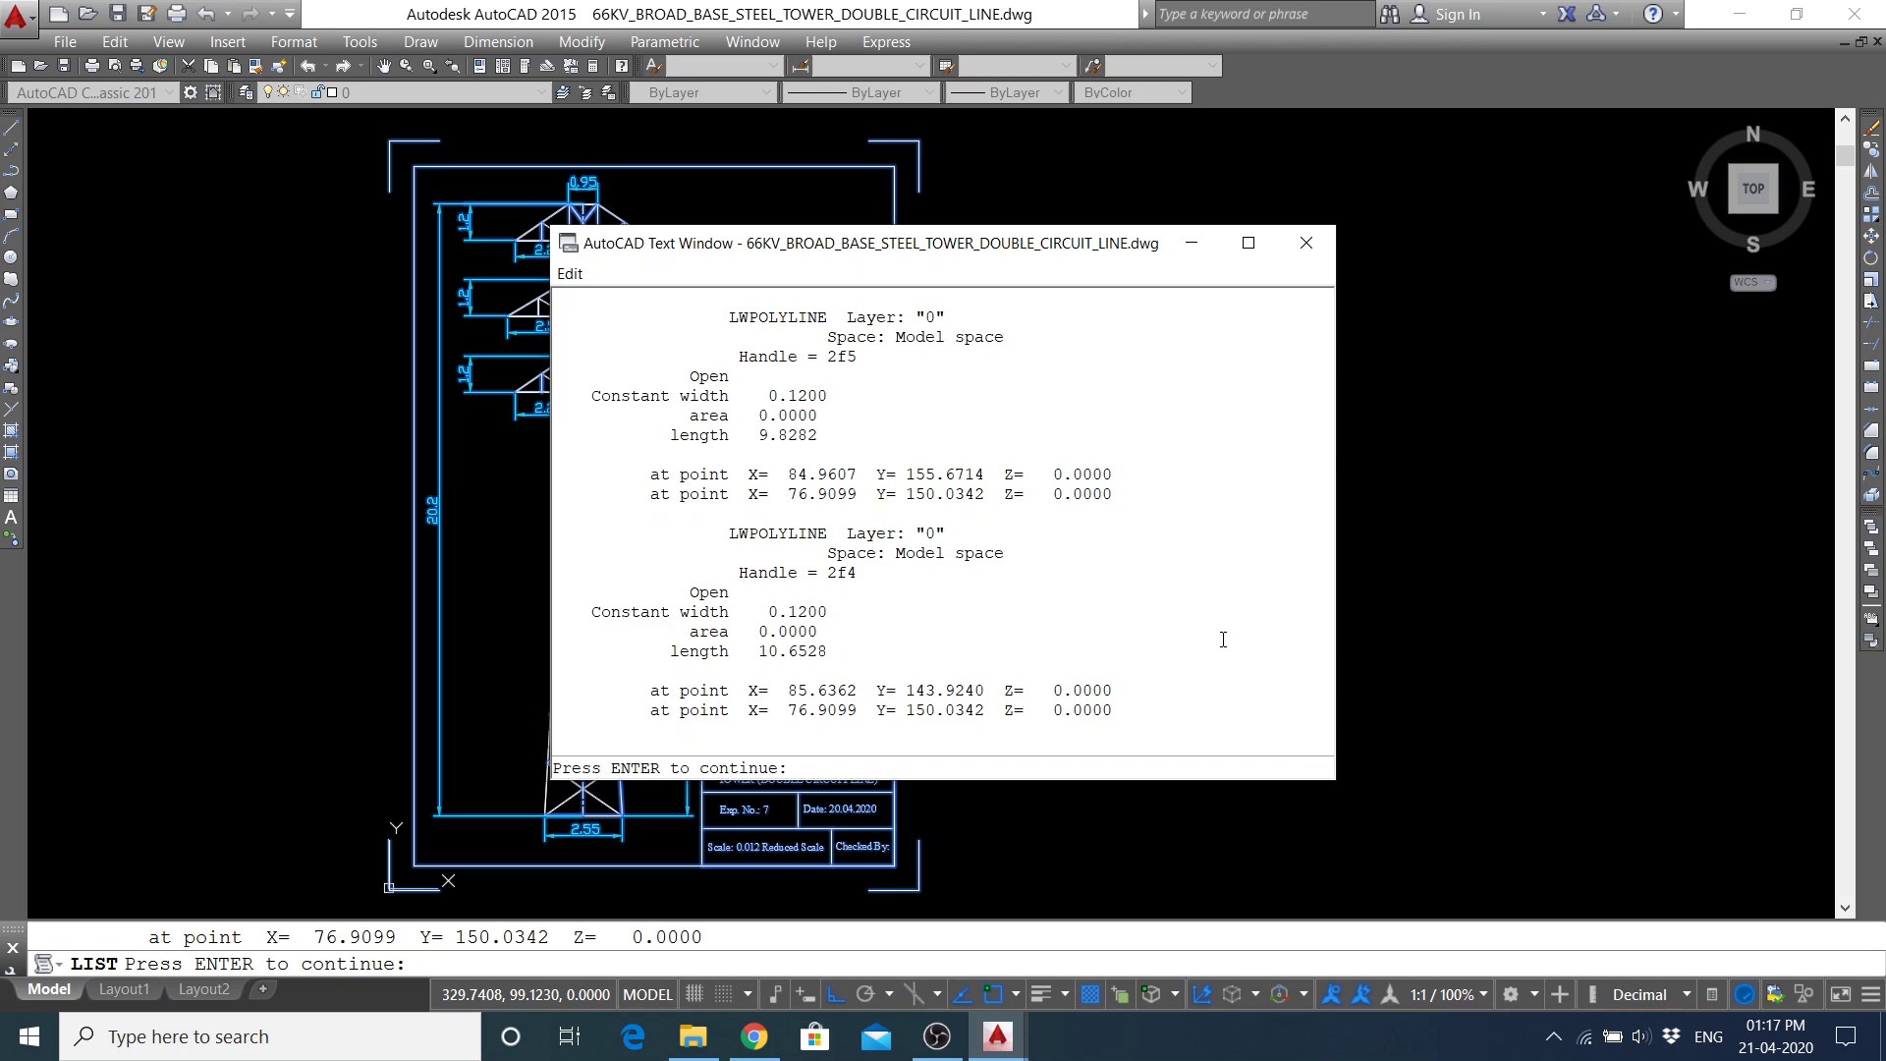
key("Return")
key("Return")
key("Return")
key("Return")
key("Return")
key("Return")
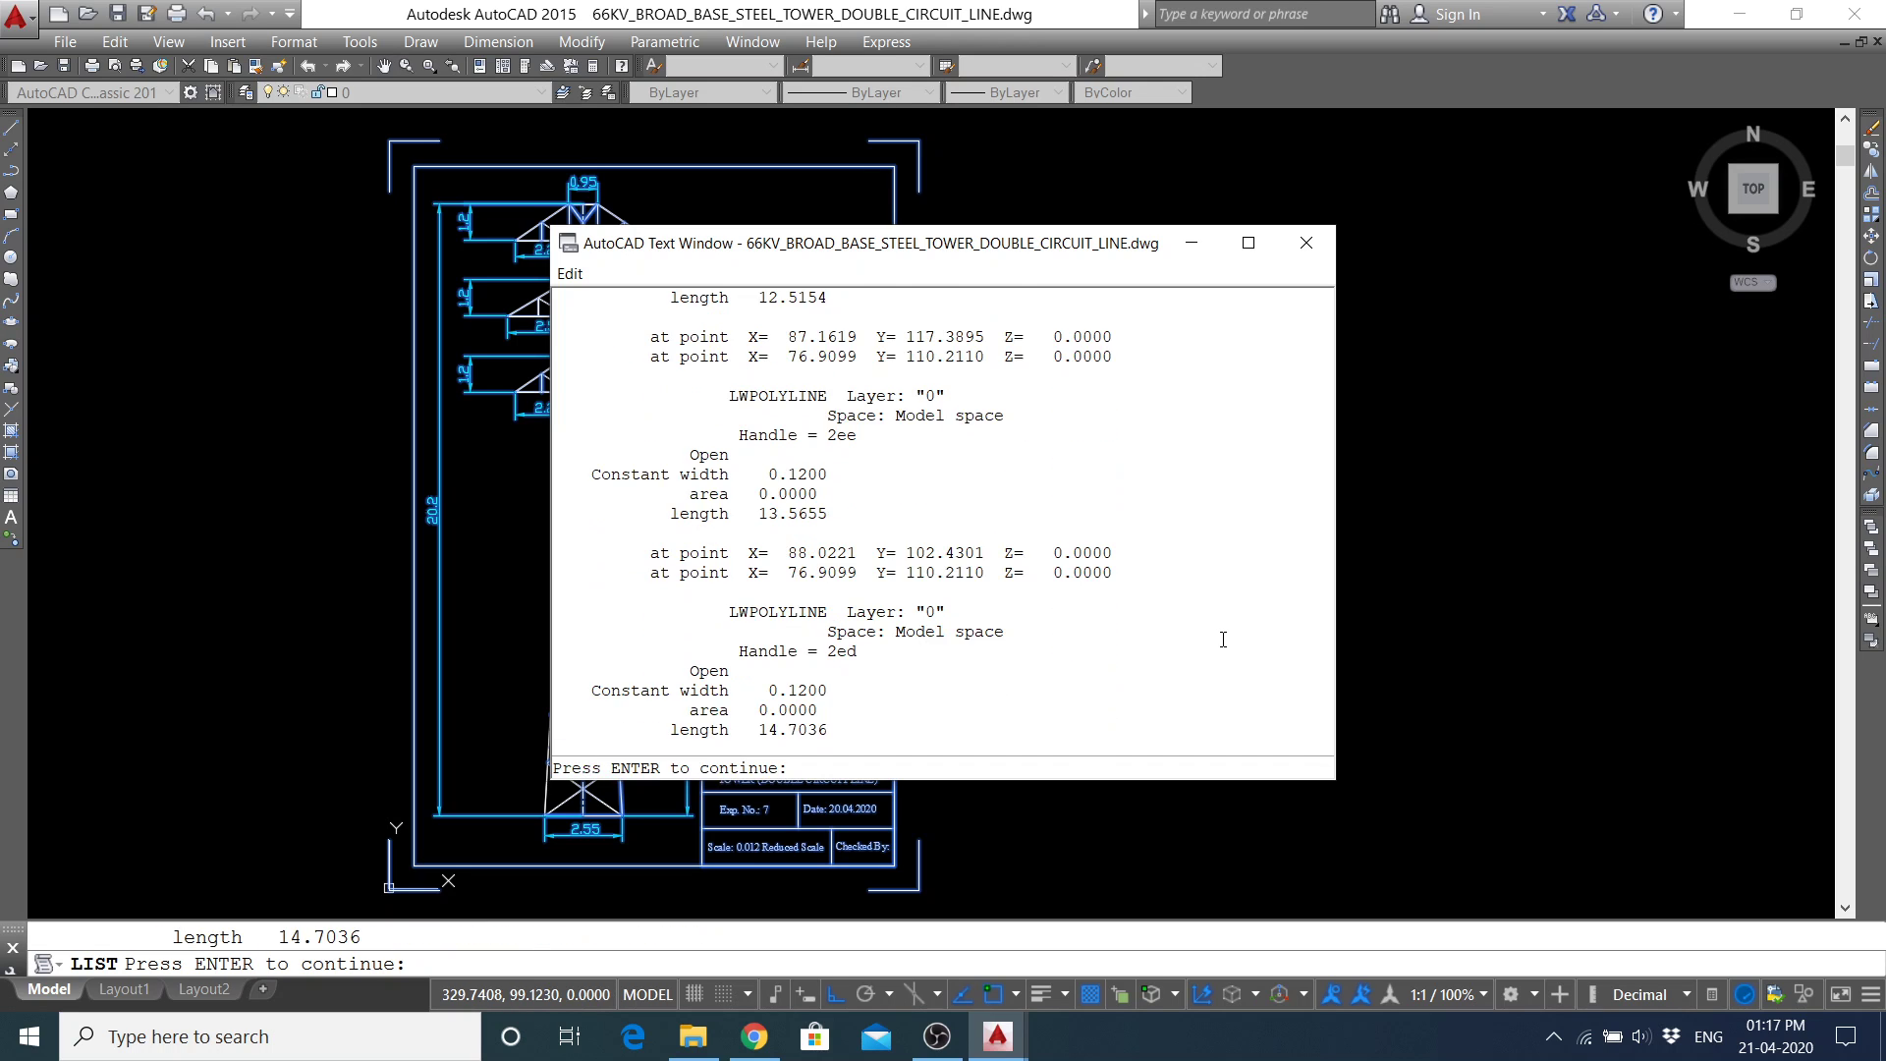
key("Return")
key("Return")
key("Return")
key("Return")
key("Return")
key("Return")
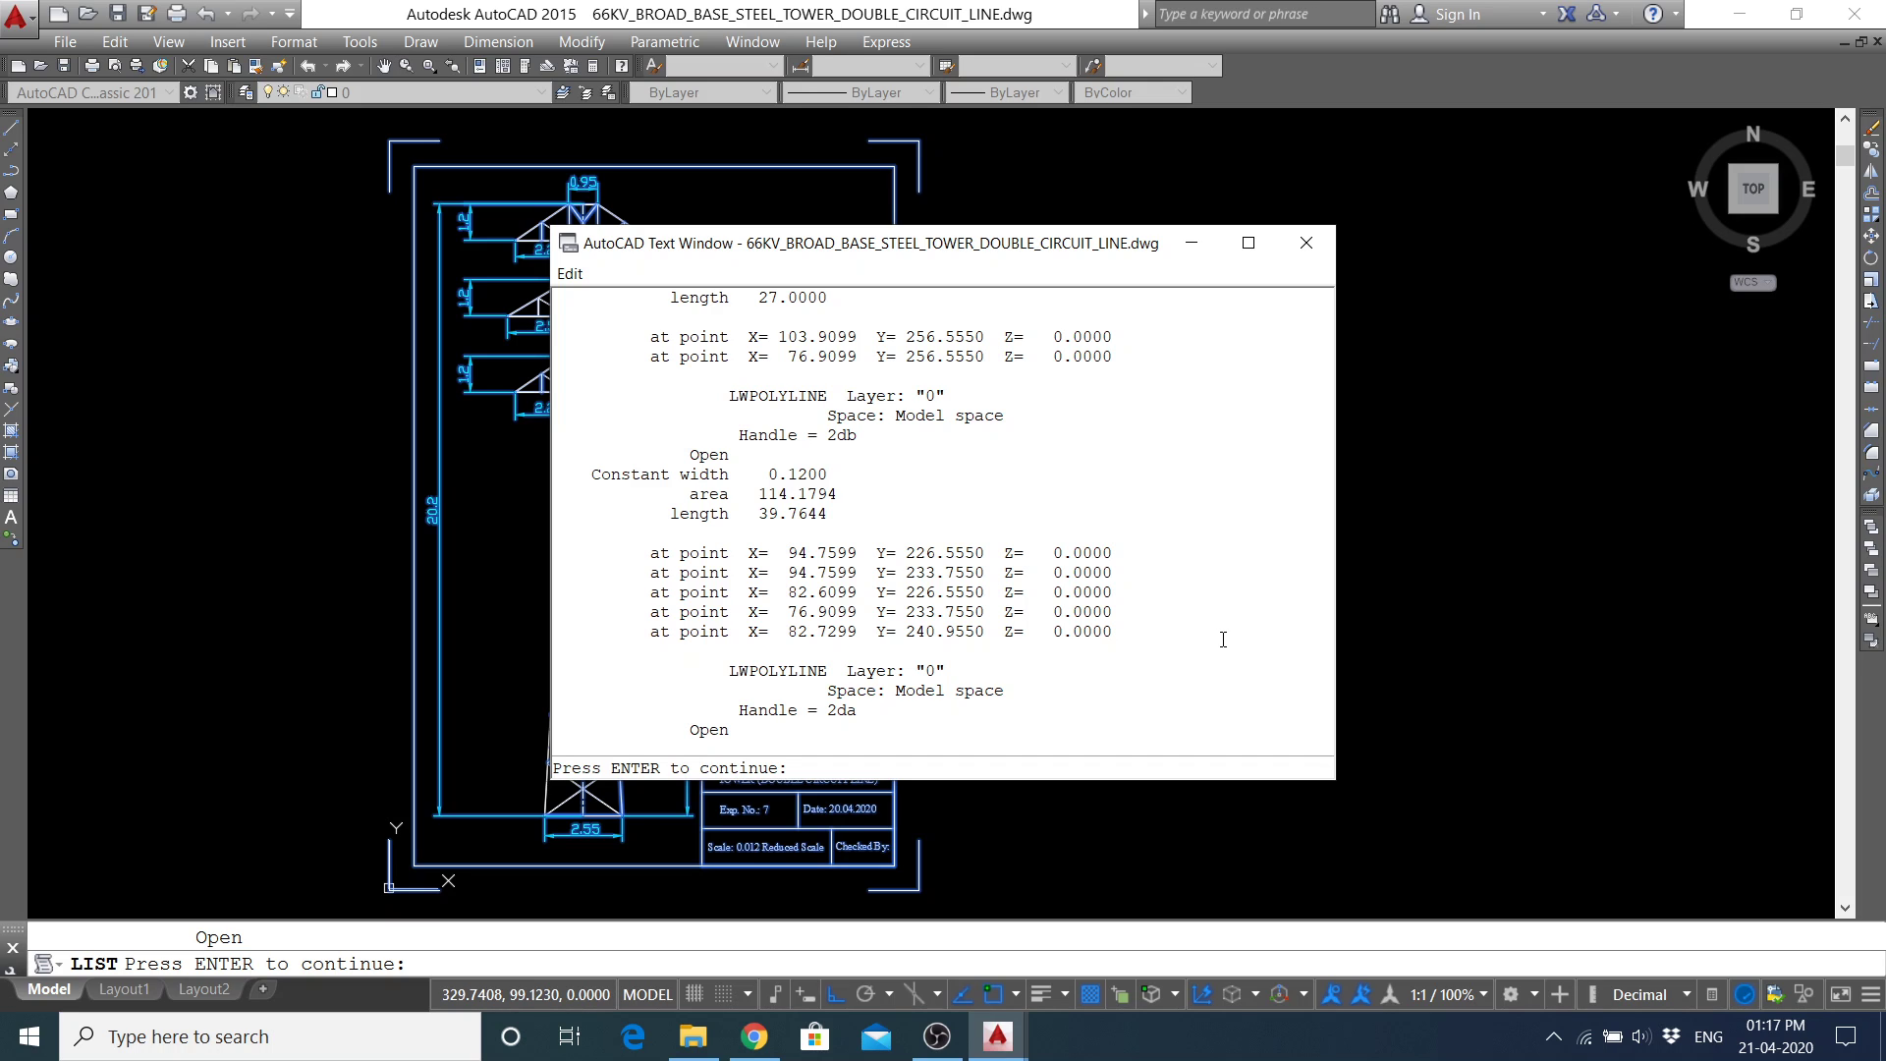
key("Return")
key("Return")
key("Return")
key("Return")
key("Return")
key("Return")
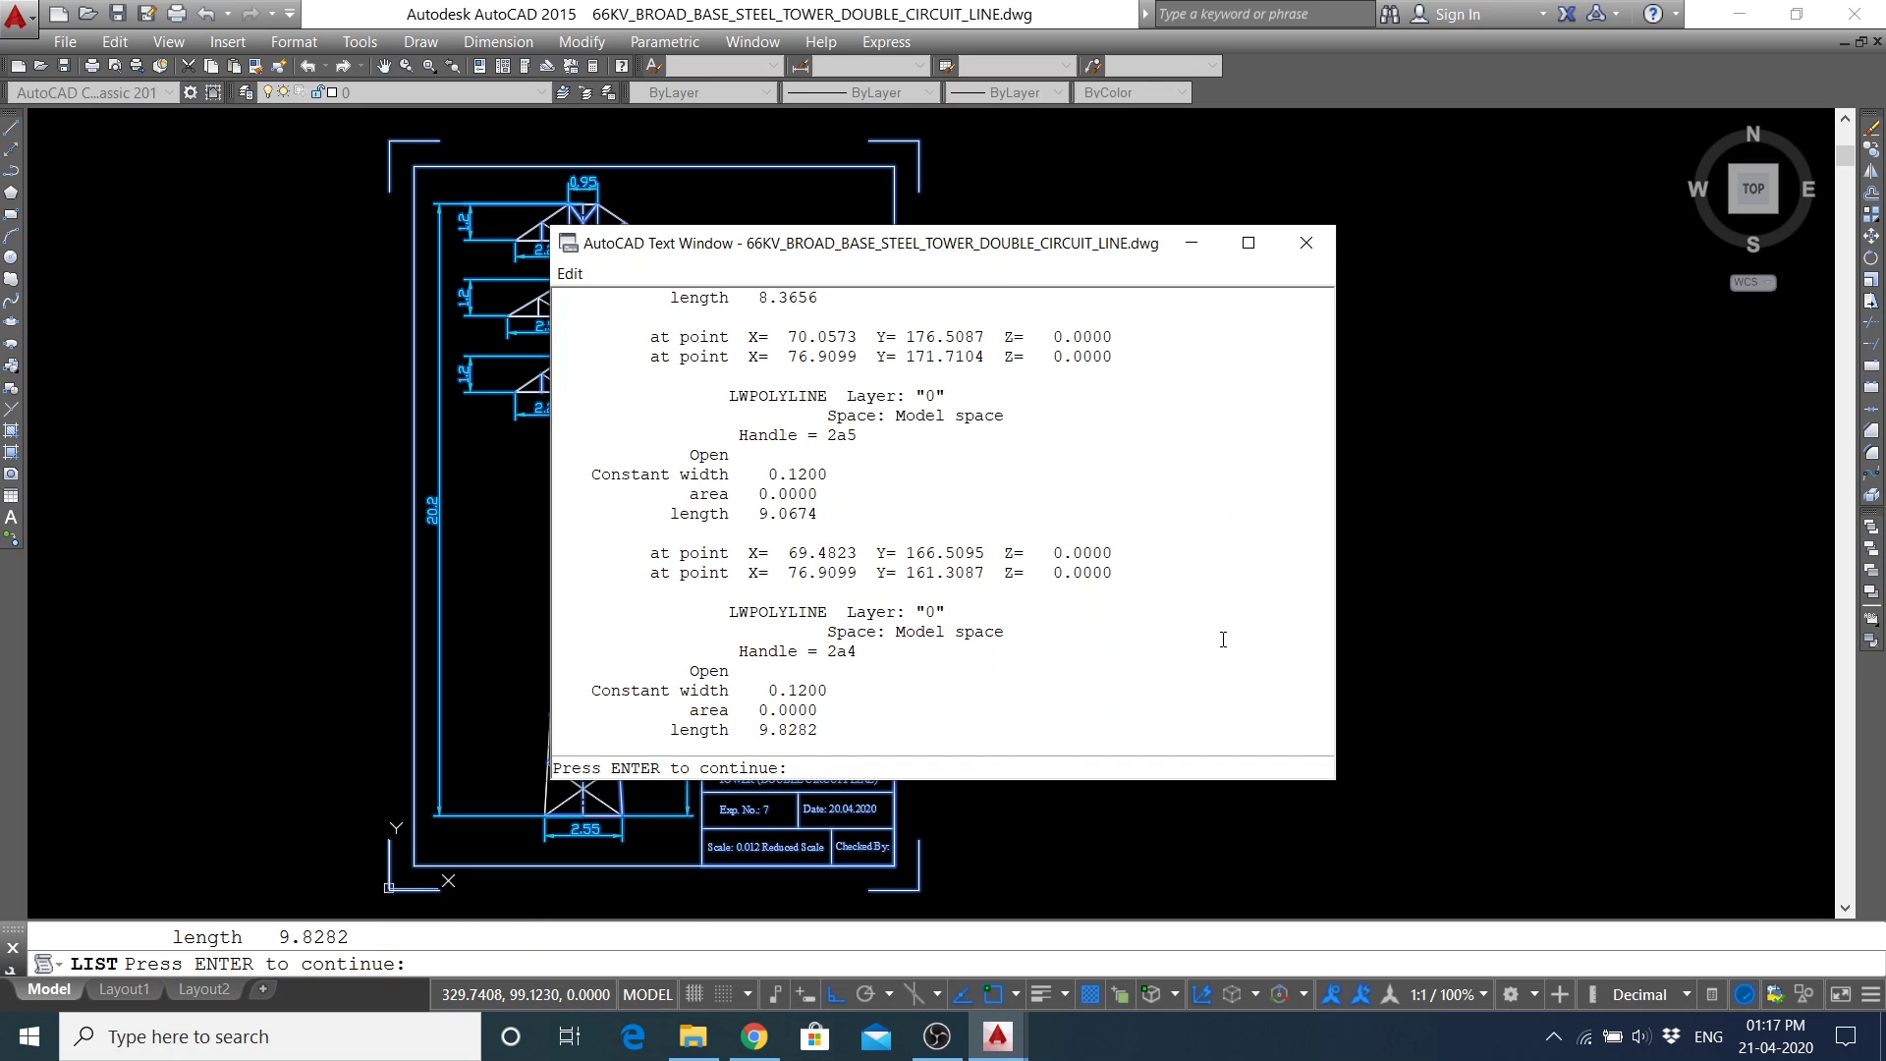
key("Return")
key("Return")
key("Return")
key("Return")
key("Return")
key("Return")
key("Return")
key("Return")
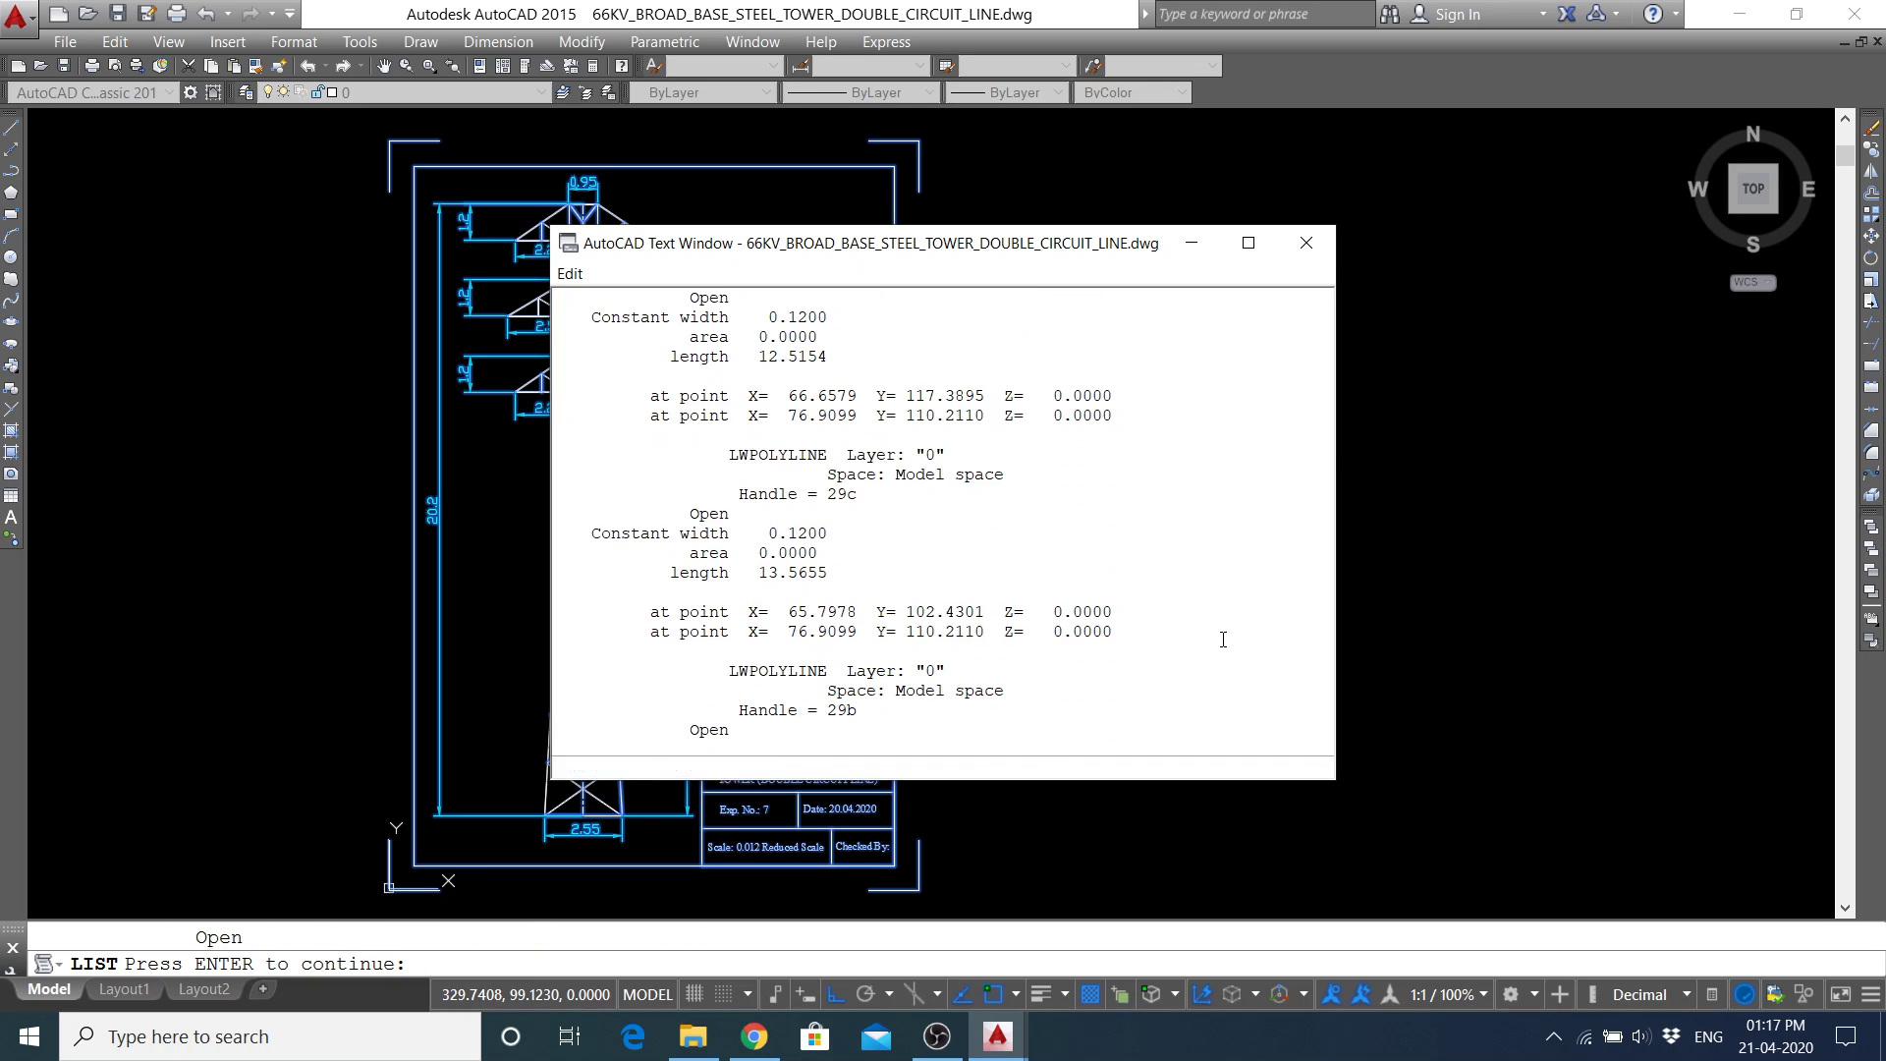
key("Return")
key("Return")
key("Return")
key("Return")
key("Return")
key("Return")
key("Return")
key("Return")
key("Return")
key("Return")
key("Return")
key("Return")
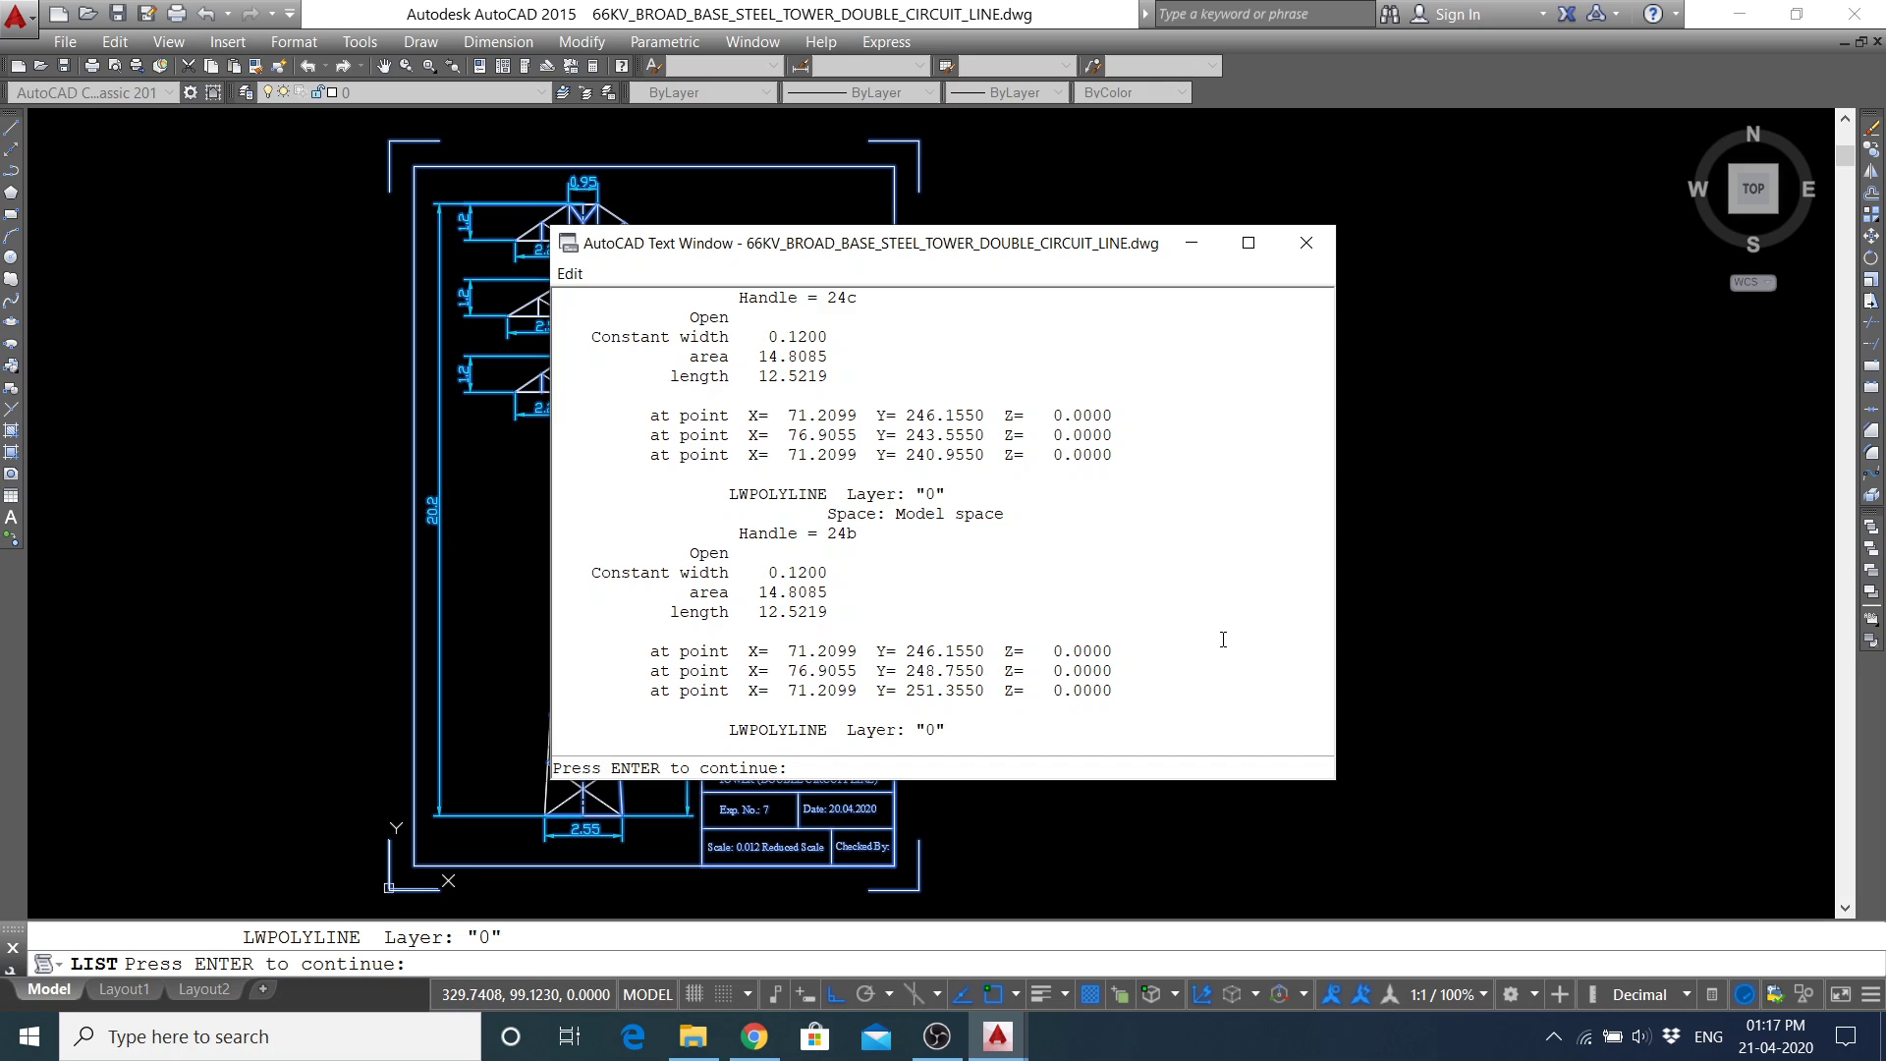
key("Return")
key("Return")
key("Return")
key("Return")
key("Return")
key("Return")
key("Return")
key("Return")
key("Return")
key("Return")
key("Return")
key("Return")
key("Return")
key("Return")
key("Return")
key("Return")
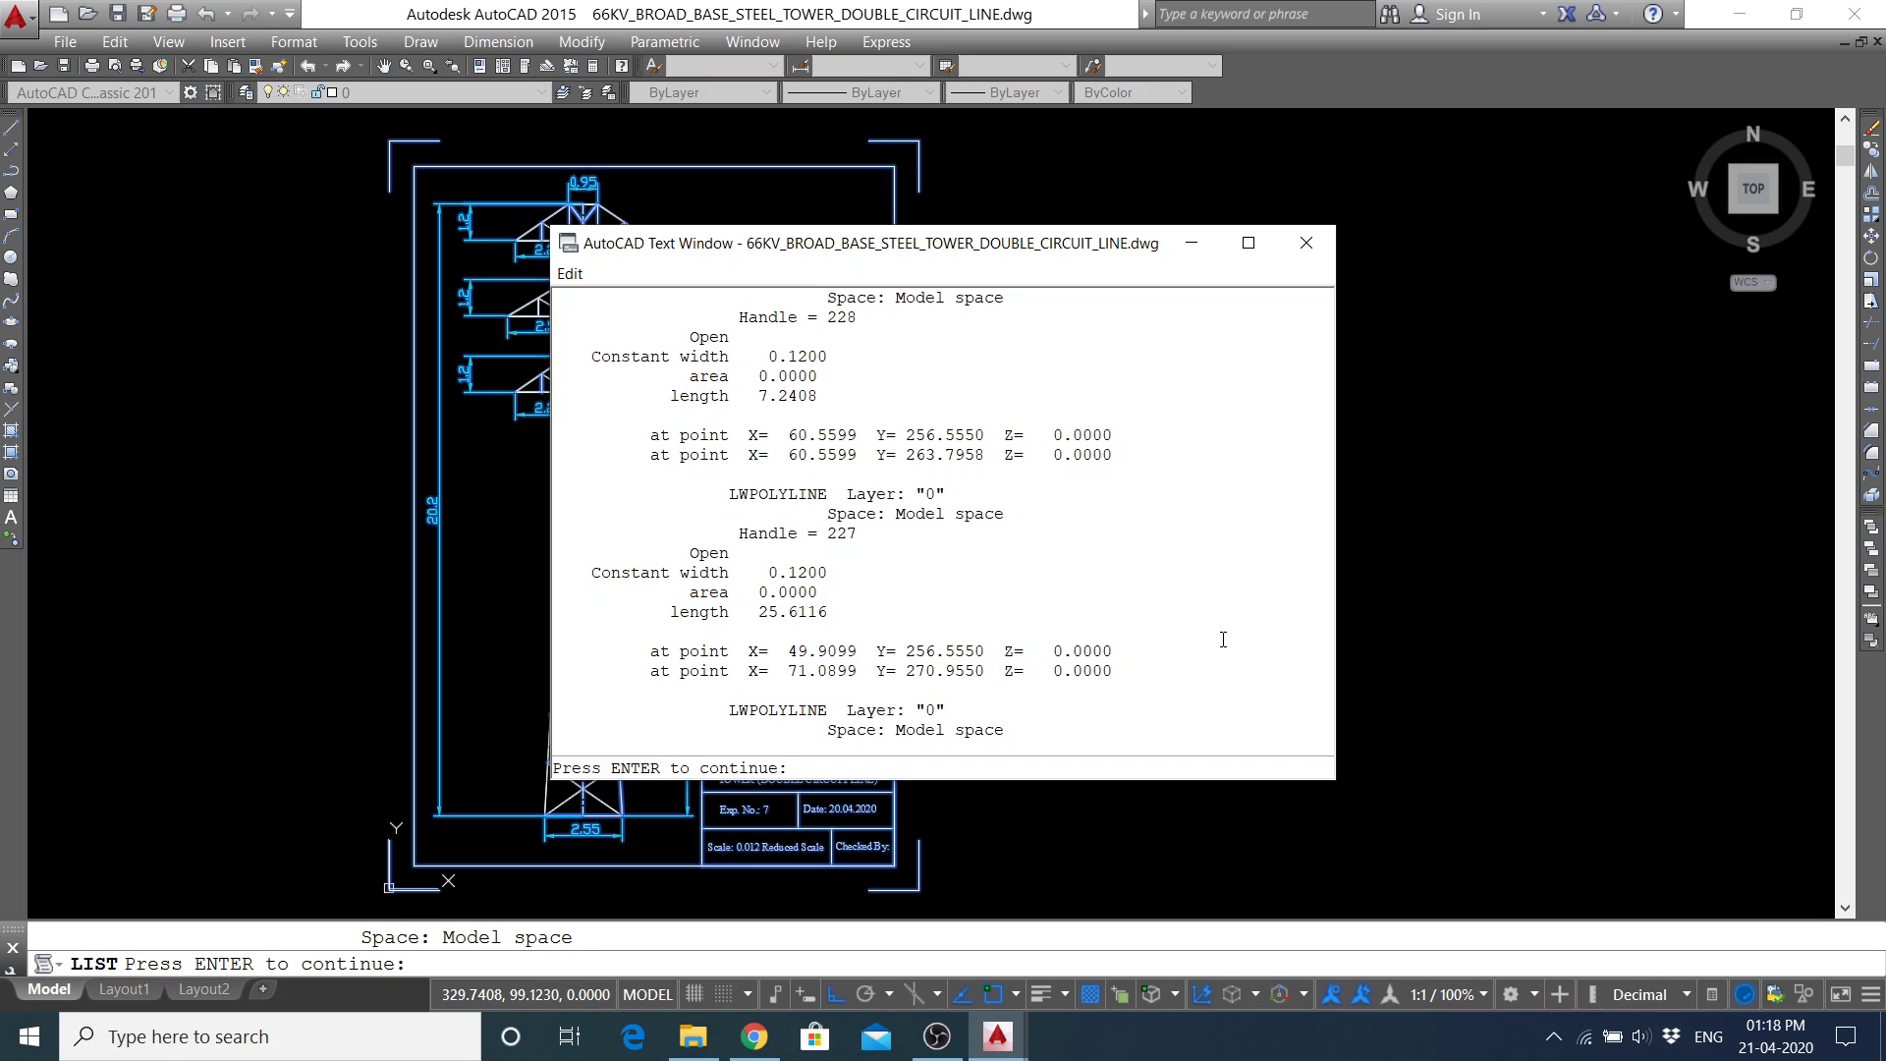
key("Return")
key("Return")
key("Return")
key("Return")
key("Return")
key("Return")
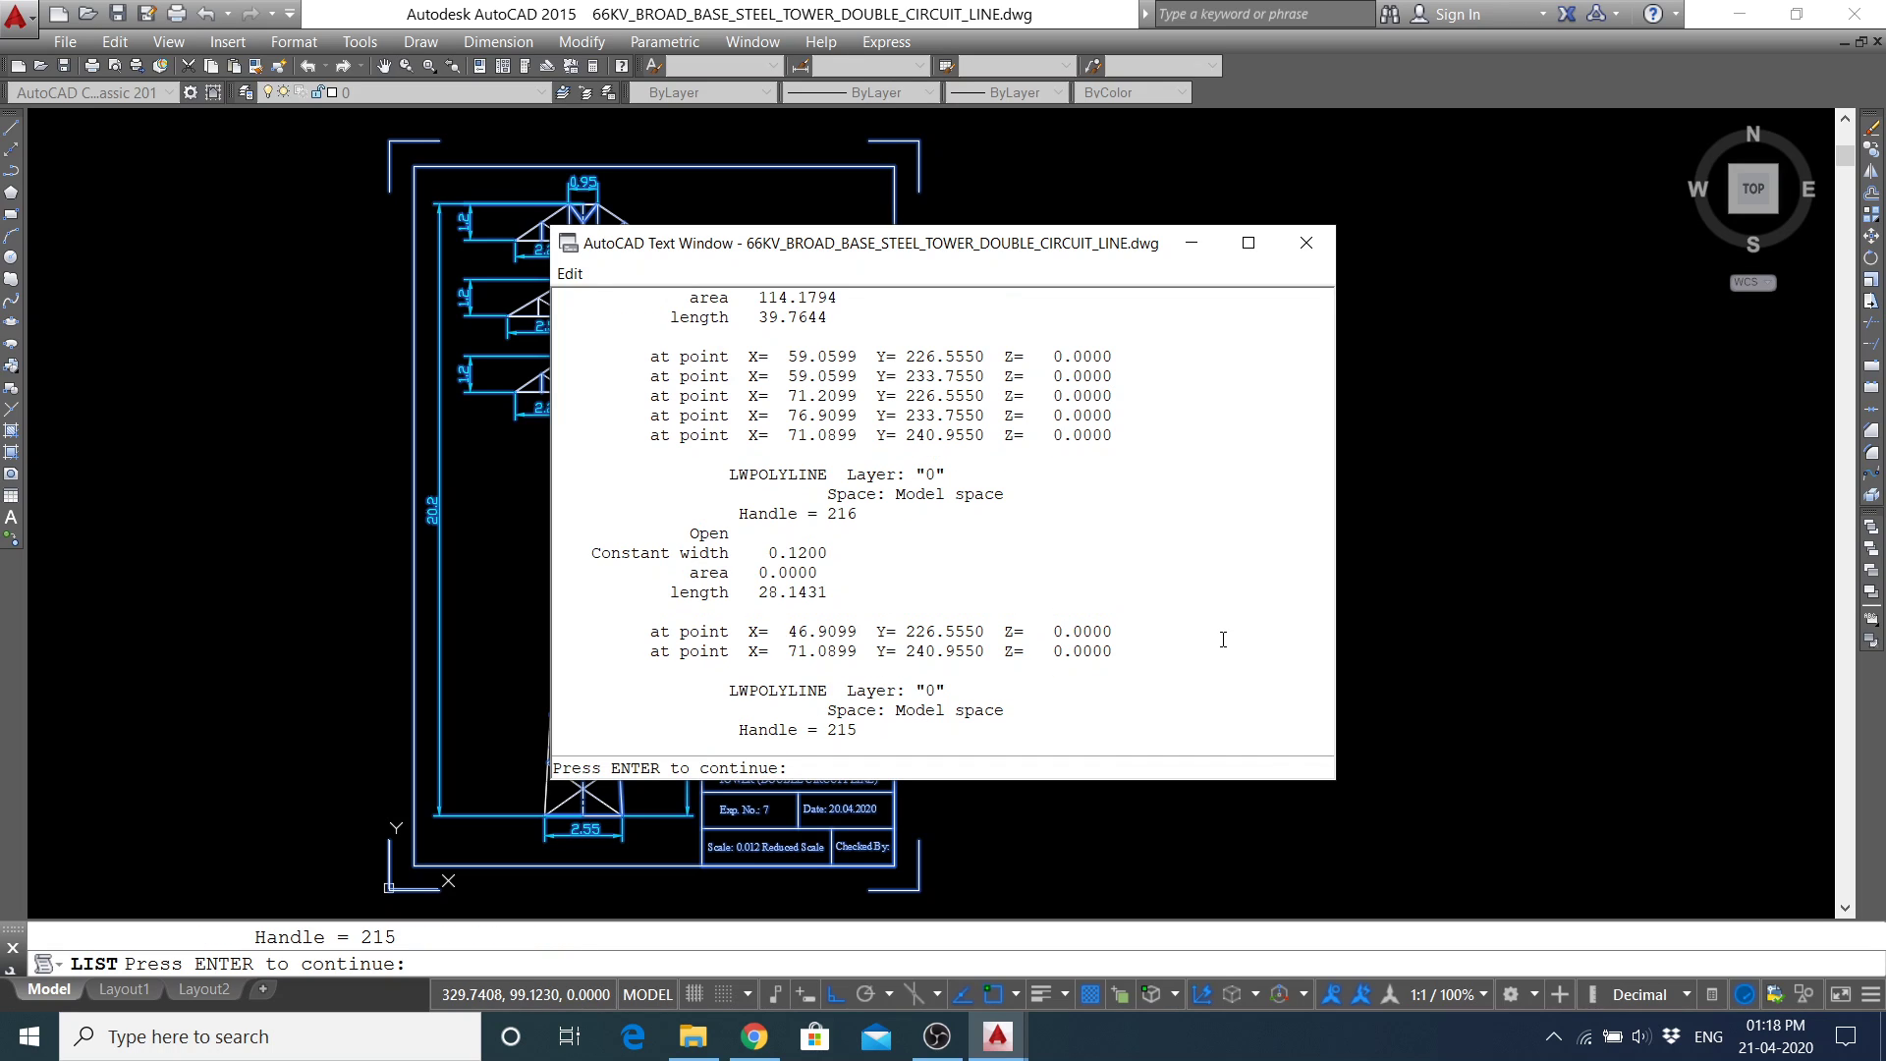
key("Return")
key("Return")
key("Return")
key("Return")
key("Return")
key("Return")
key("Return")
key("Return")
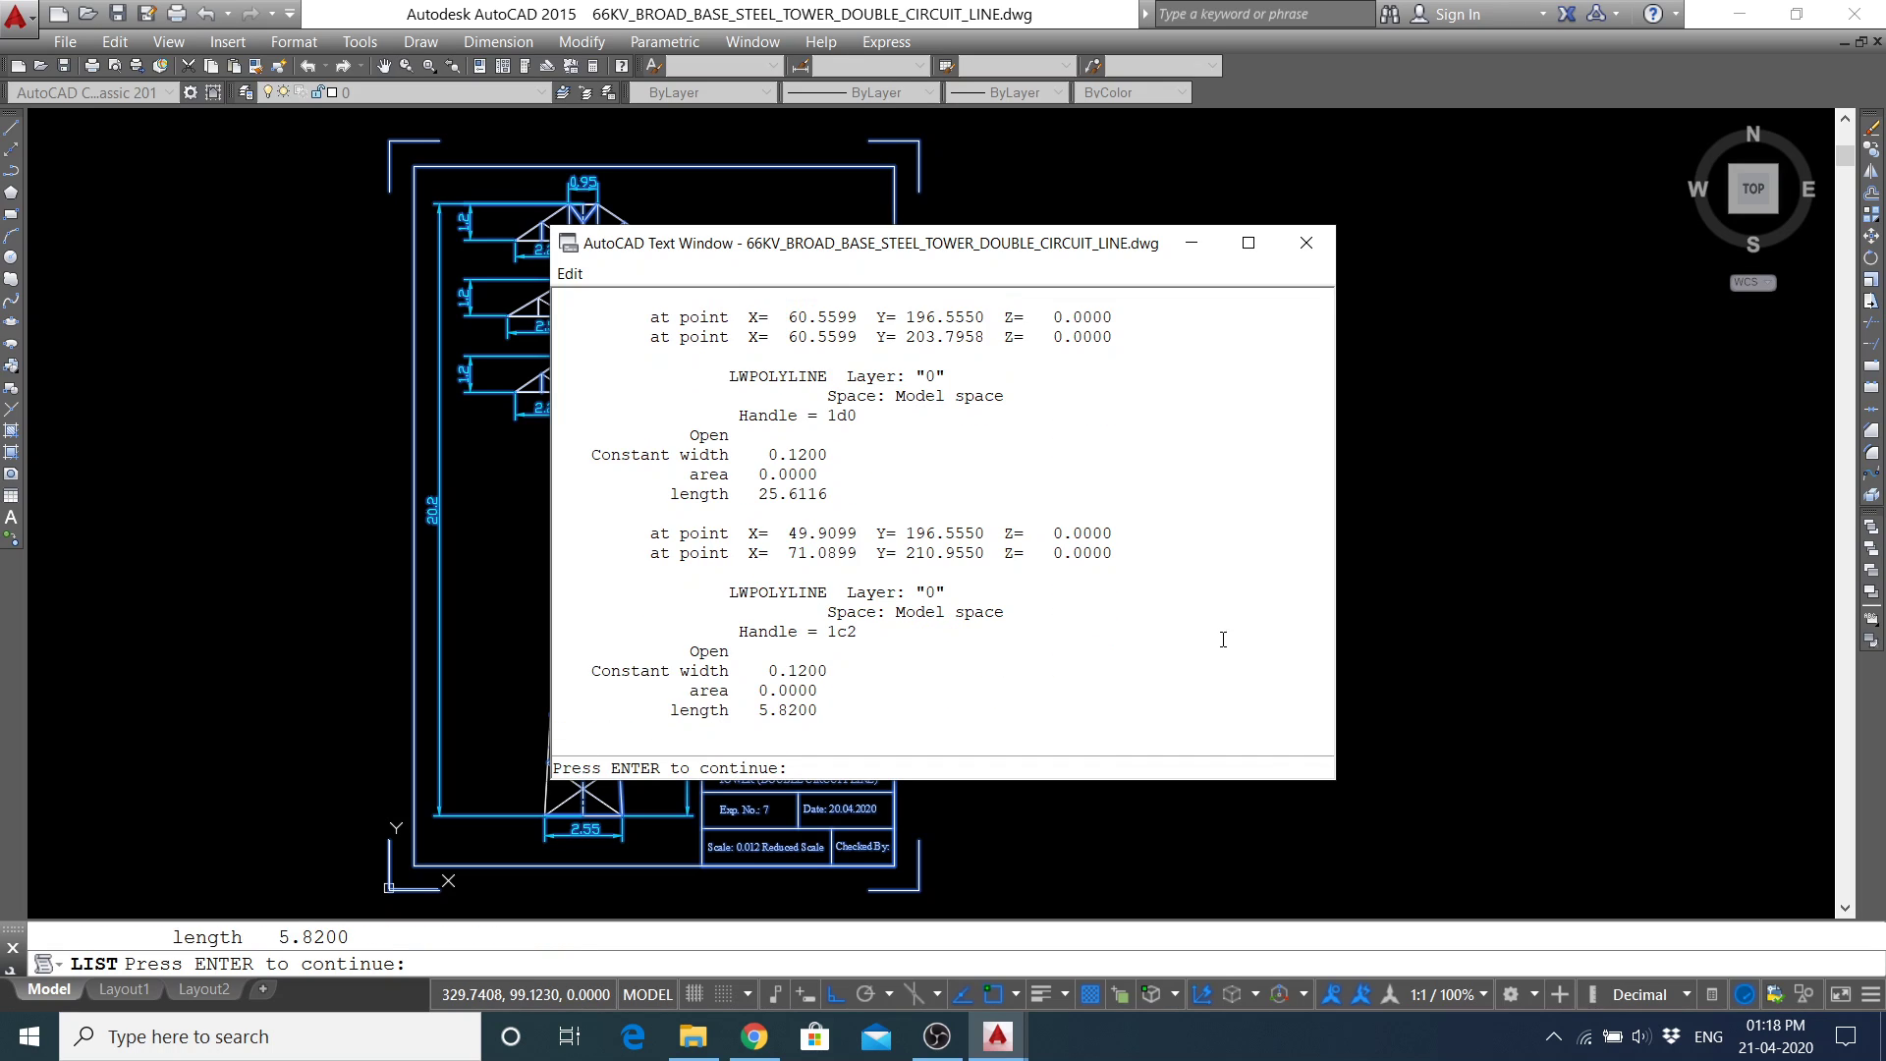
key("Return")
key("Return")
key("Return")
key("Return")
key("Return")
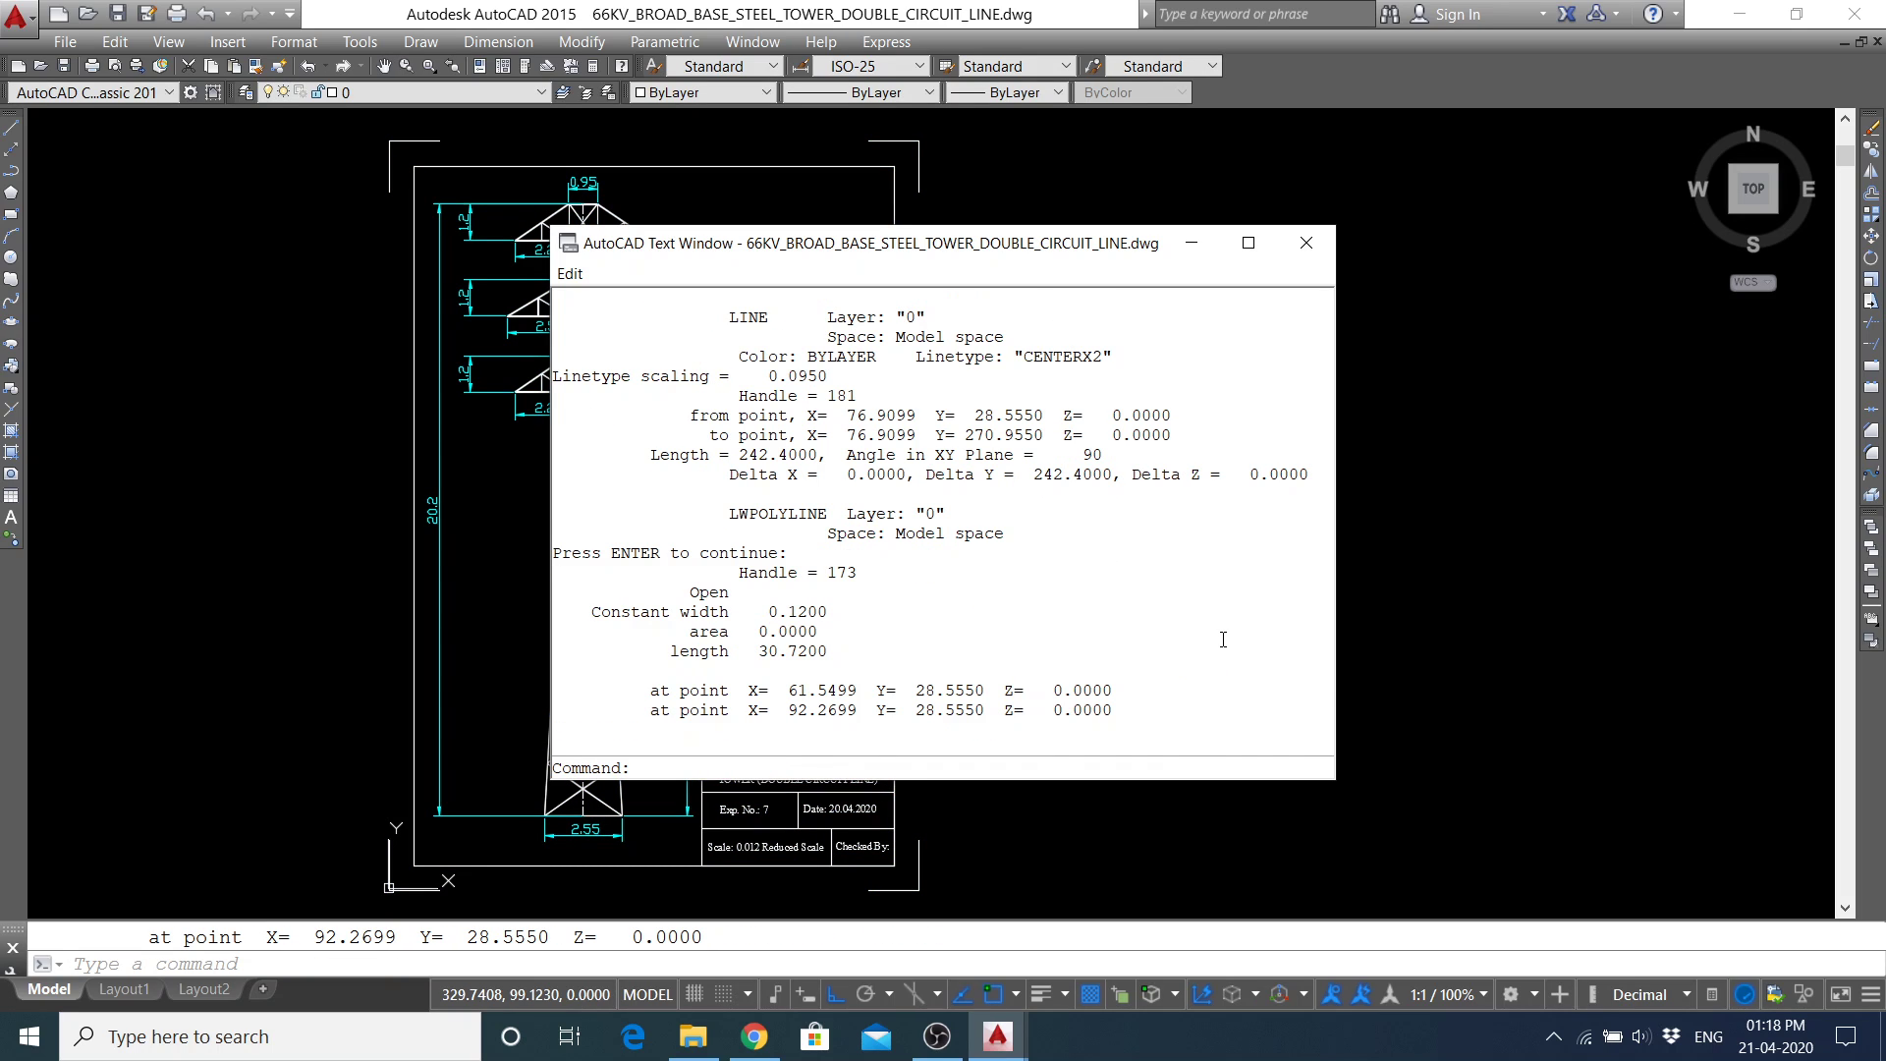
type("CLEANSCREENON")
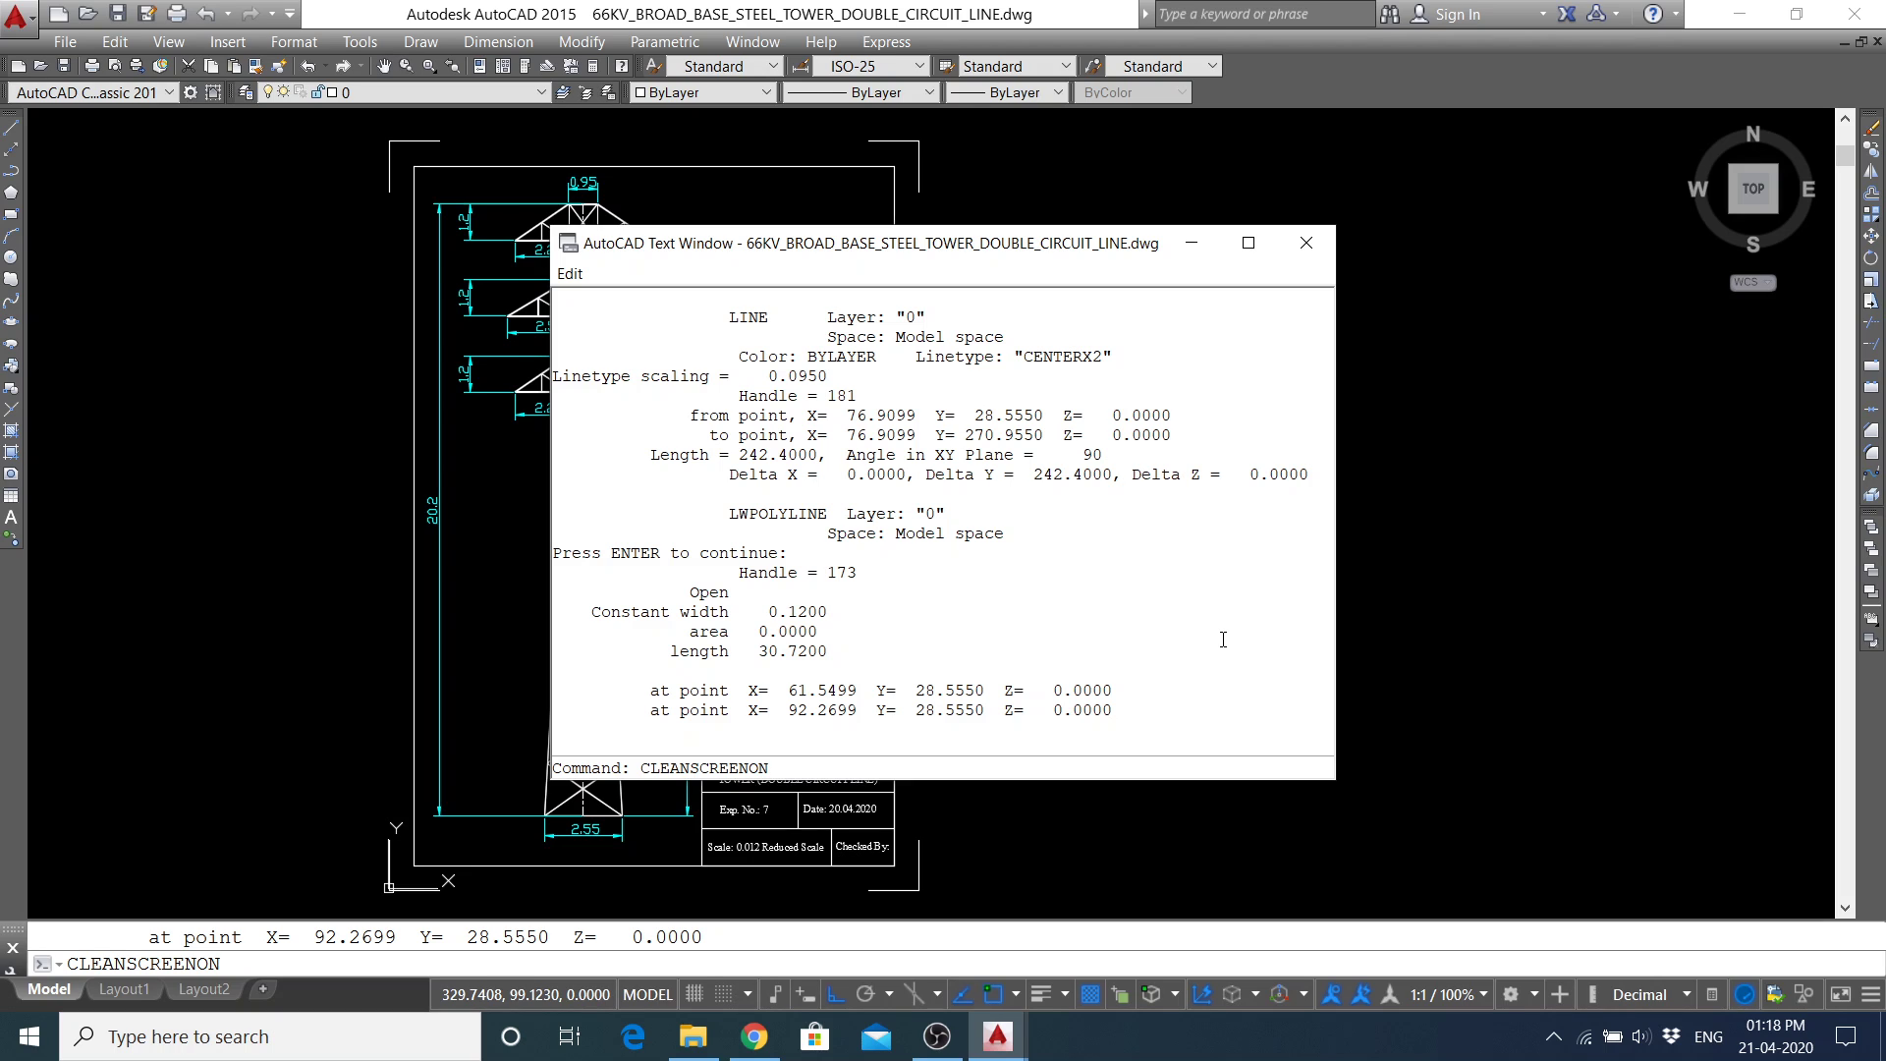
key("Up")
key("Up")
key("Up")
key("Escape")
key("Up")
key("Up")
key("Down")
Examine the CENTERX2 line's listed layer, handle and endpoint coordinates, and review the line and polyline entries listed before it.
left_click_drag(914, 315, 894, 315)
left_click(830, 379)
left_click_drag(1064, 414, 1179, 416)
left_click(1142, 434)
left_click(1183, 416)
left_click_drag(1182, 415, 821, 415)
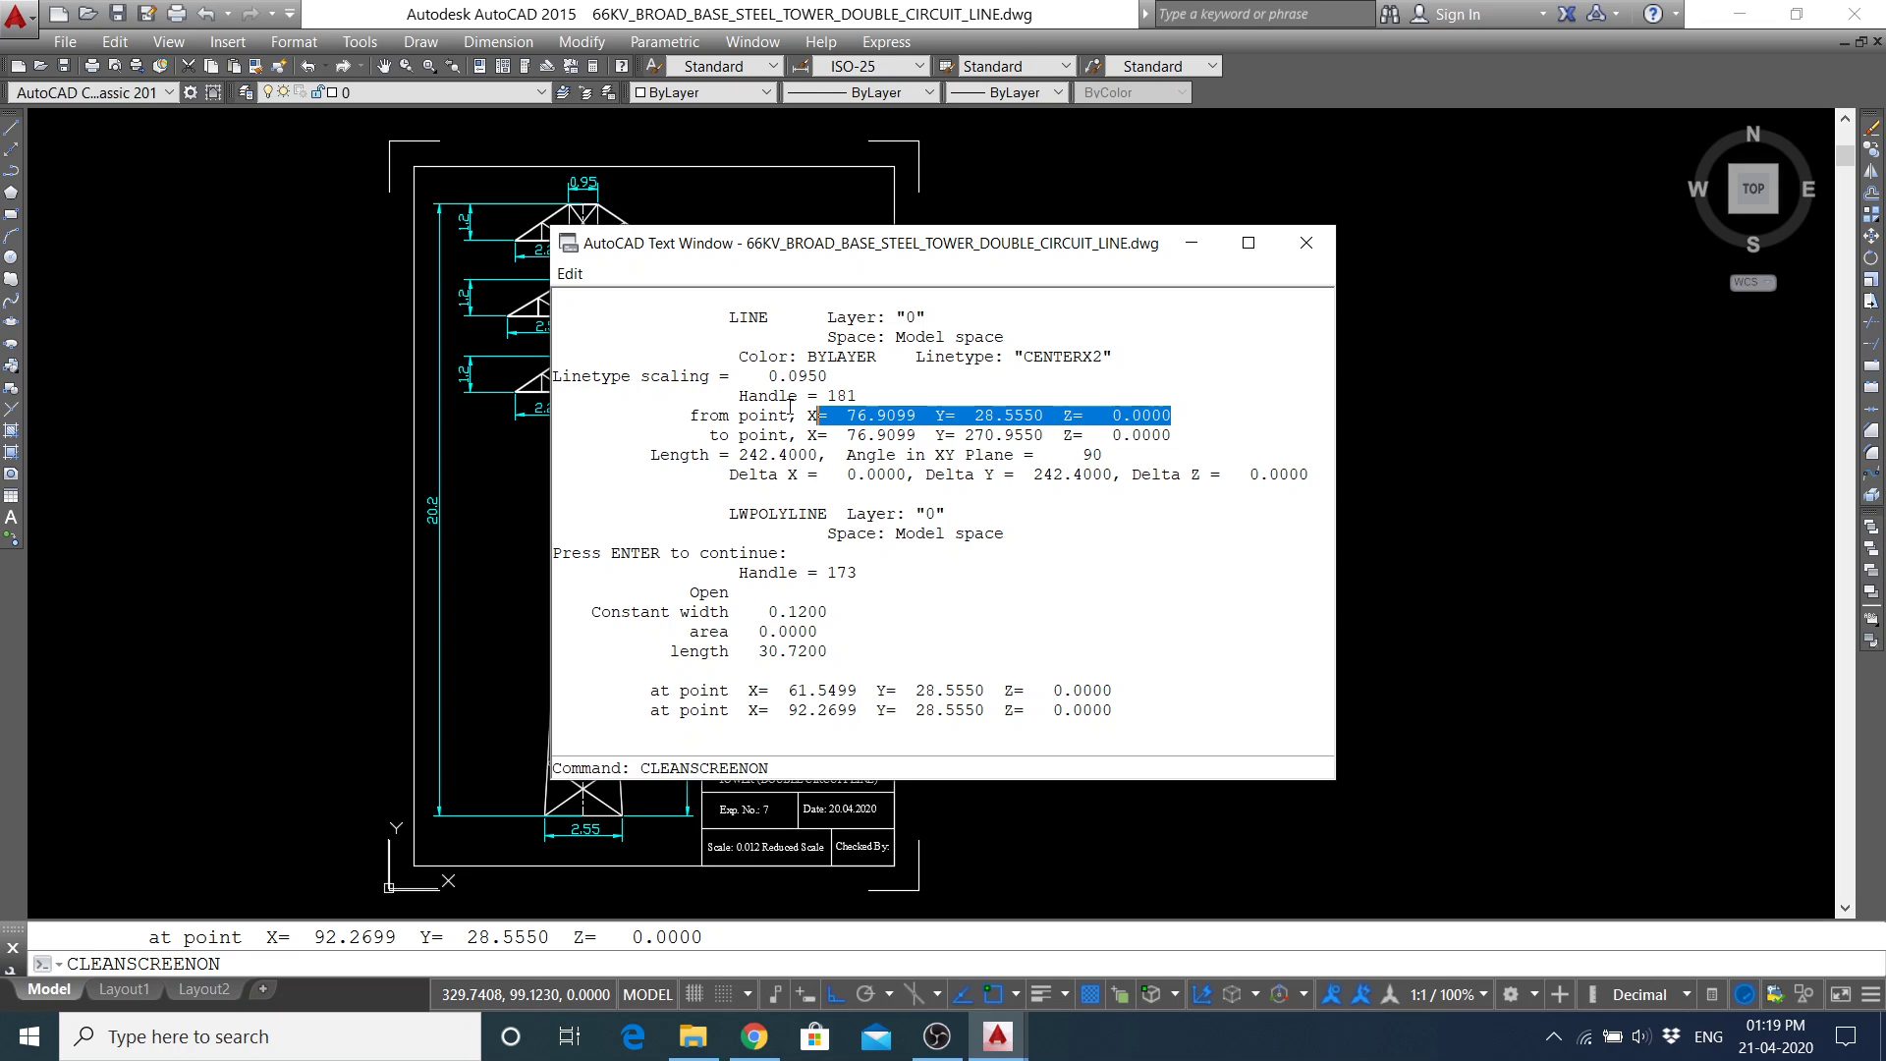
left_click(777, 417)
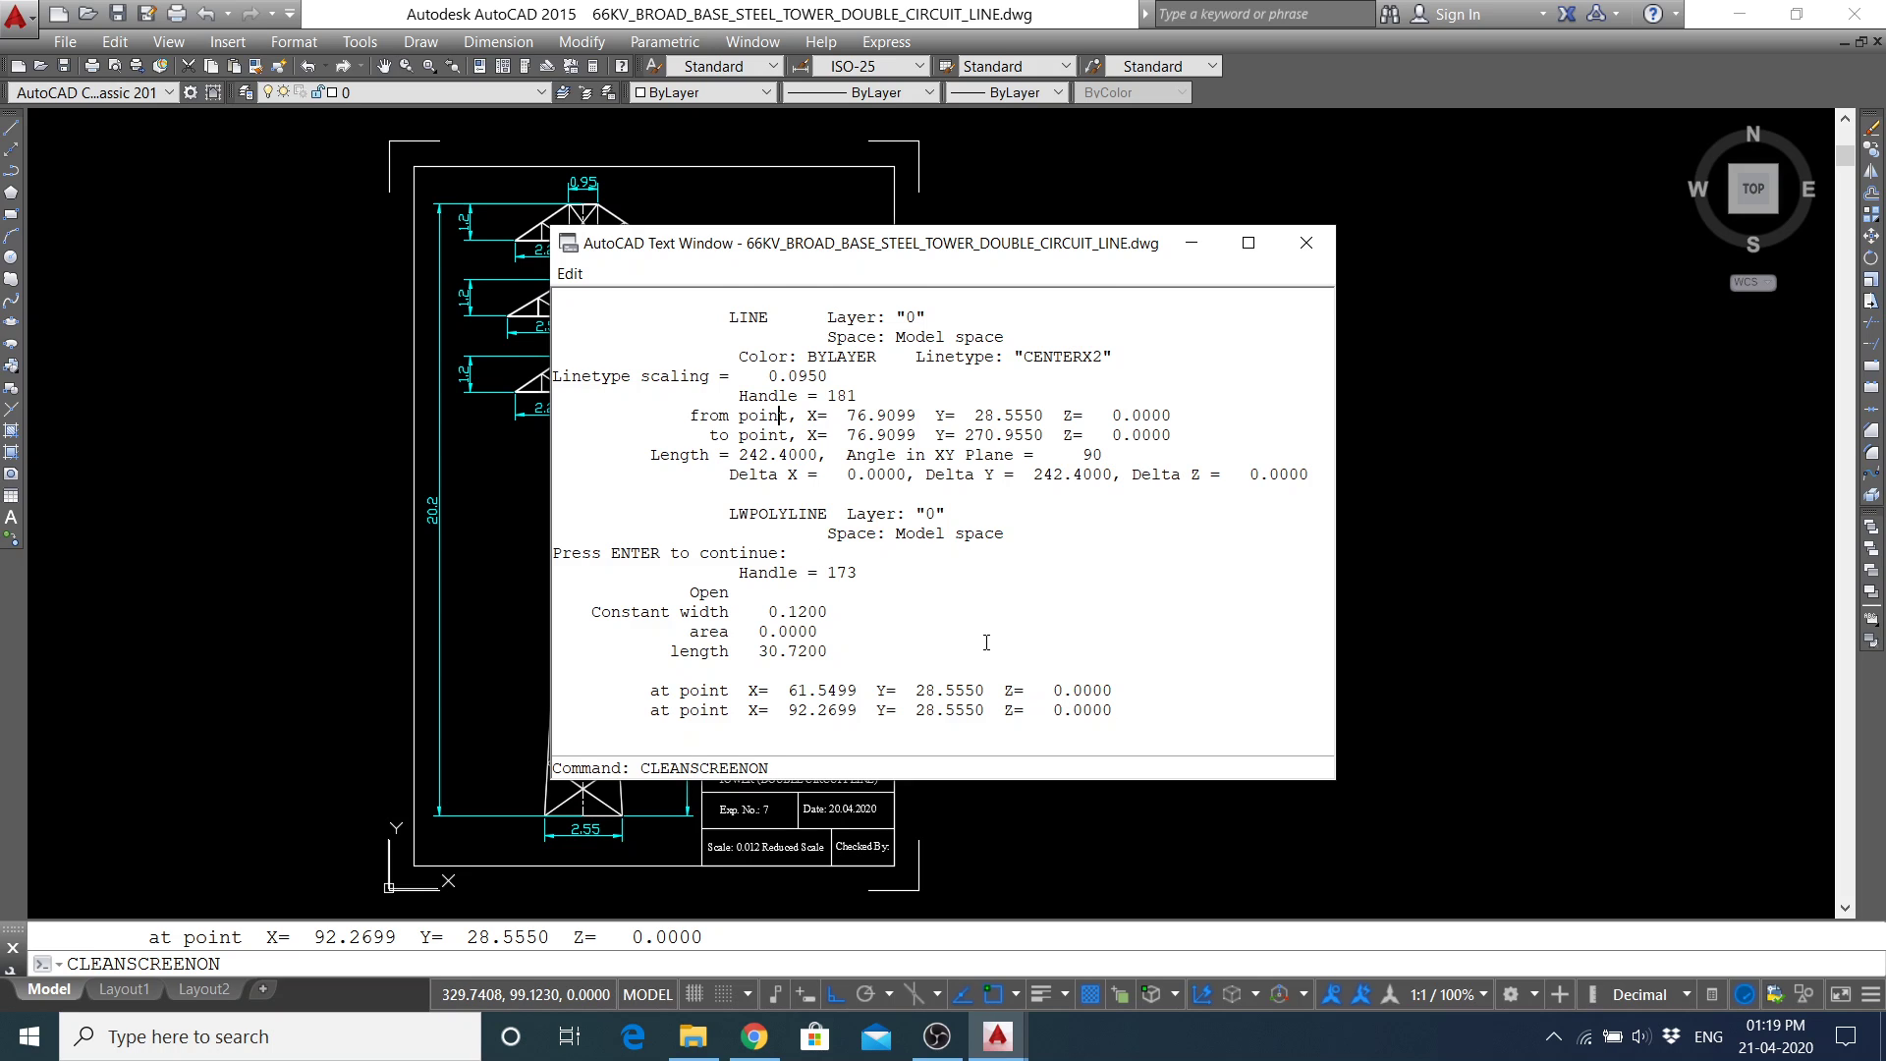
scroll(986, 643, "up", 8)
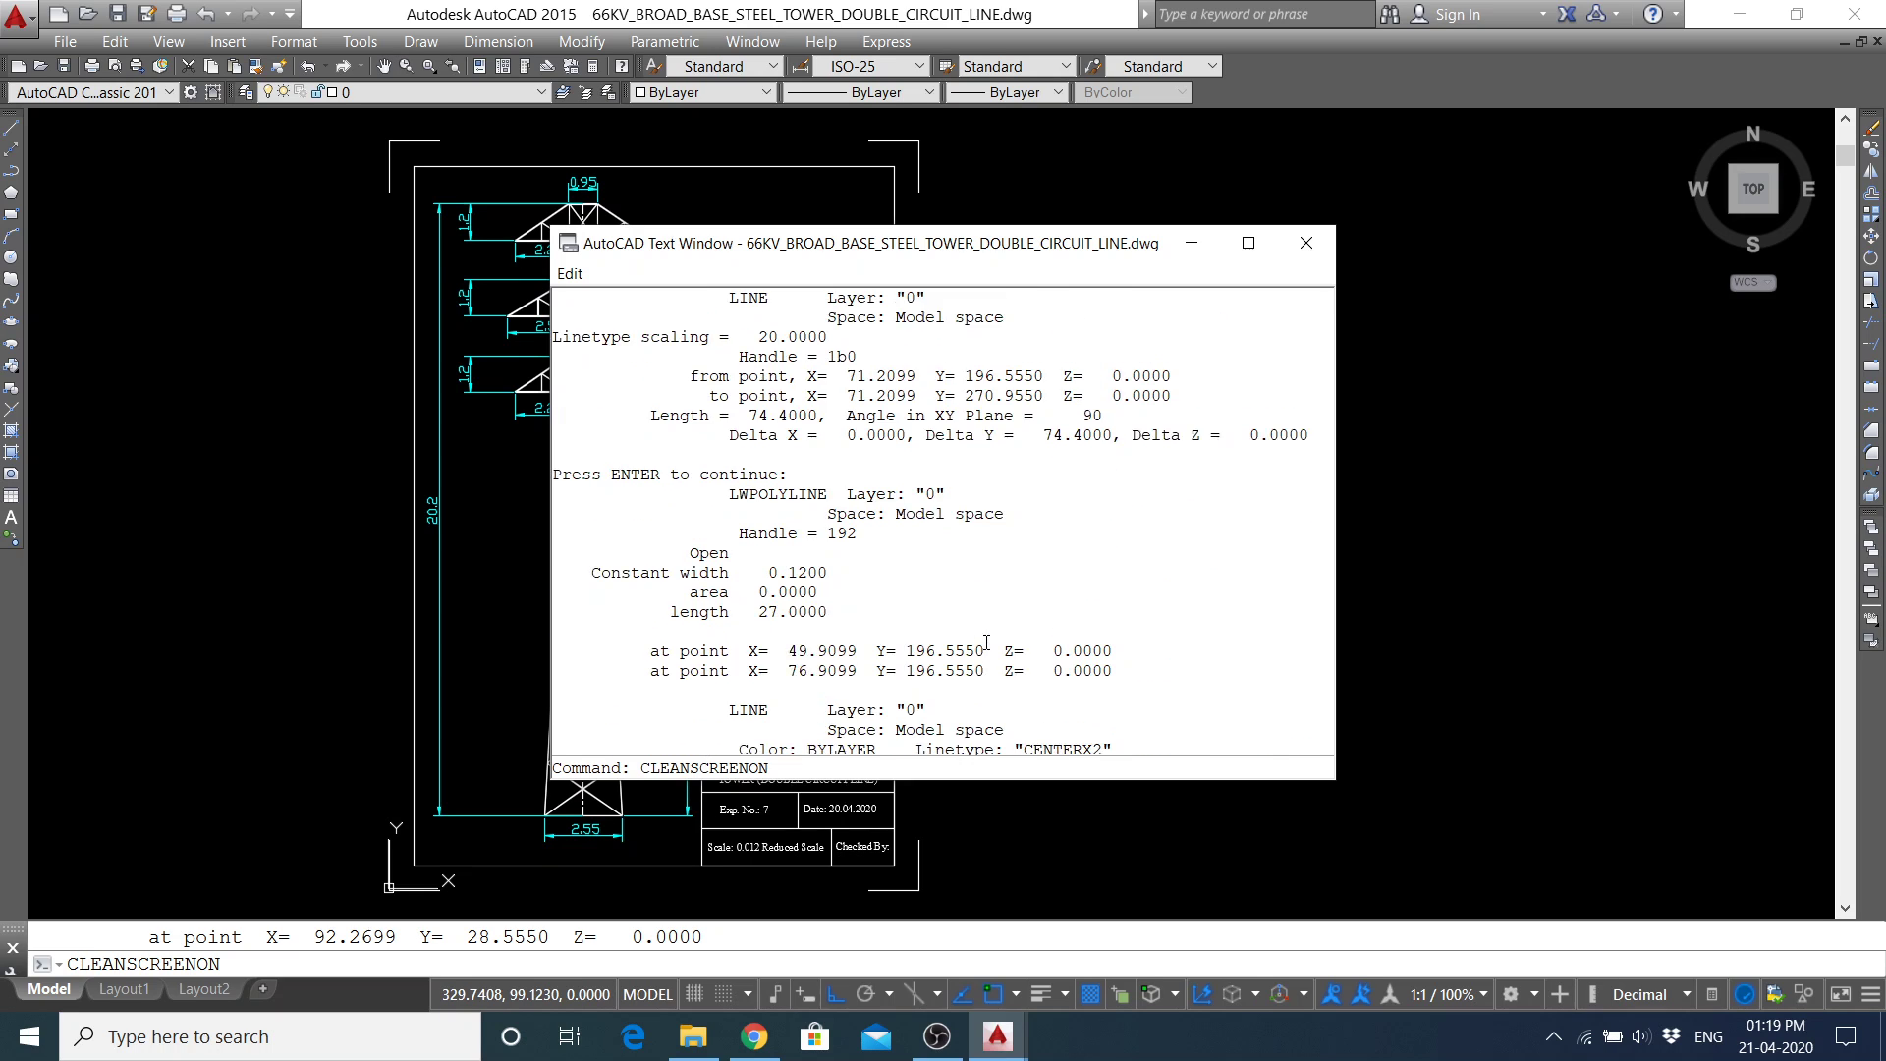
scroll(987, 643, "up", 10)
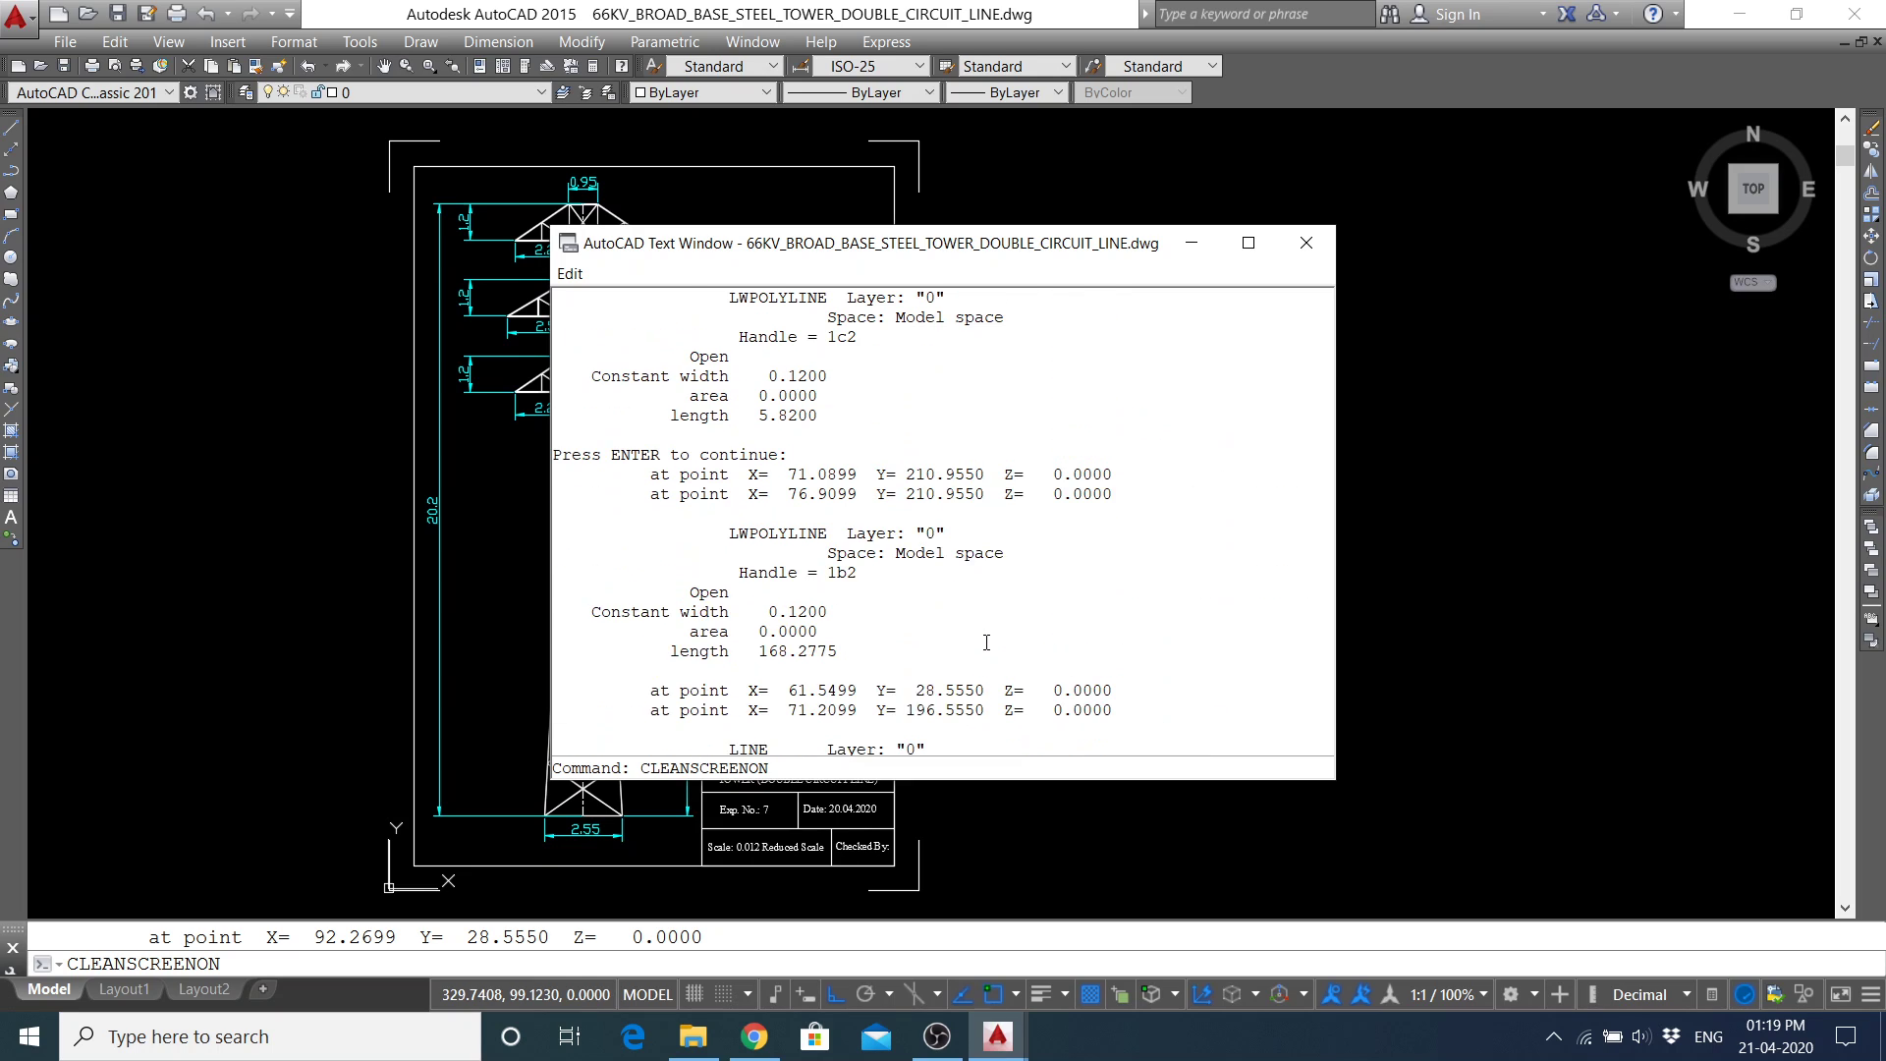
scroll(986, 642, "up", 1)
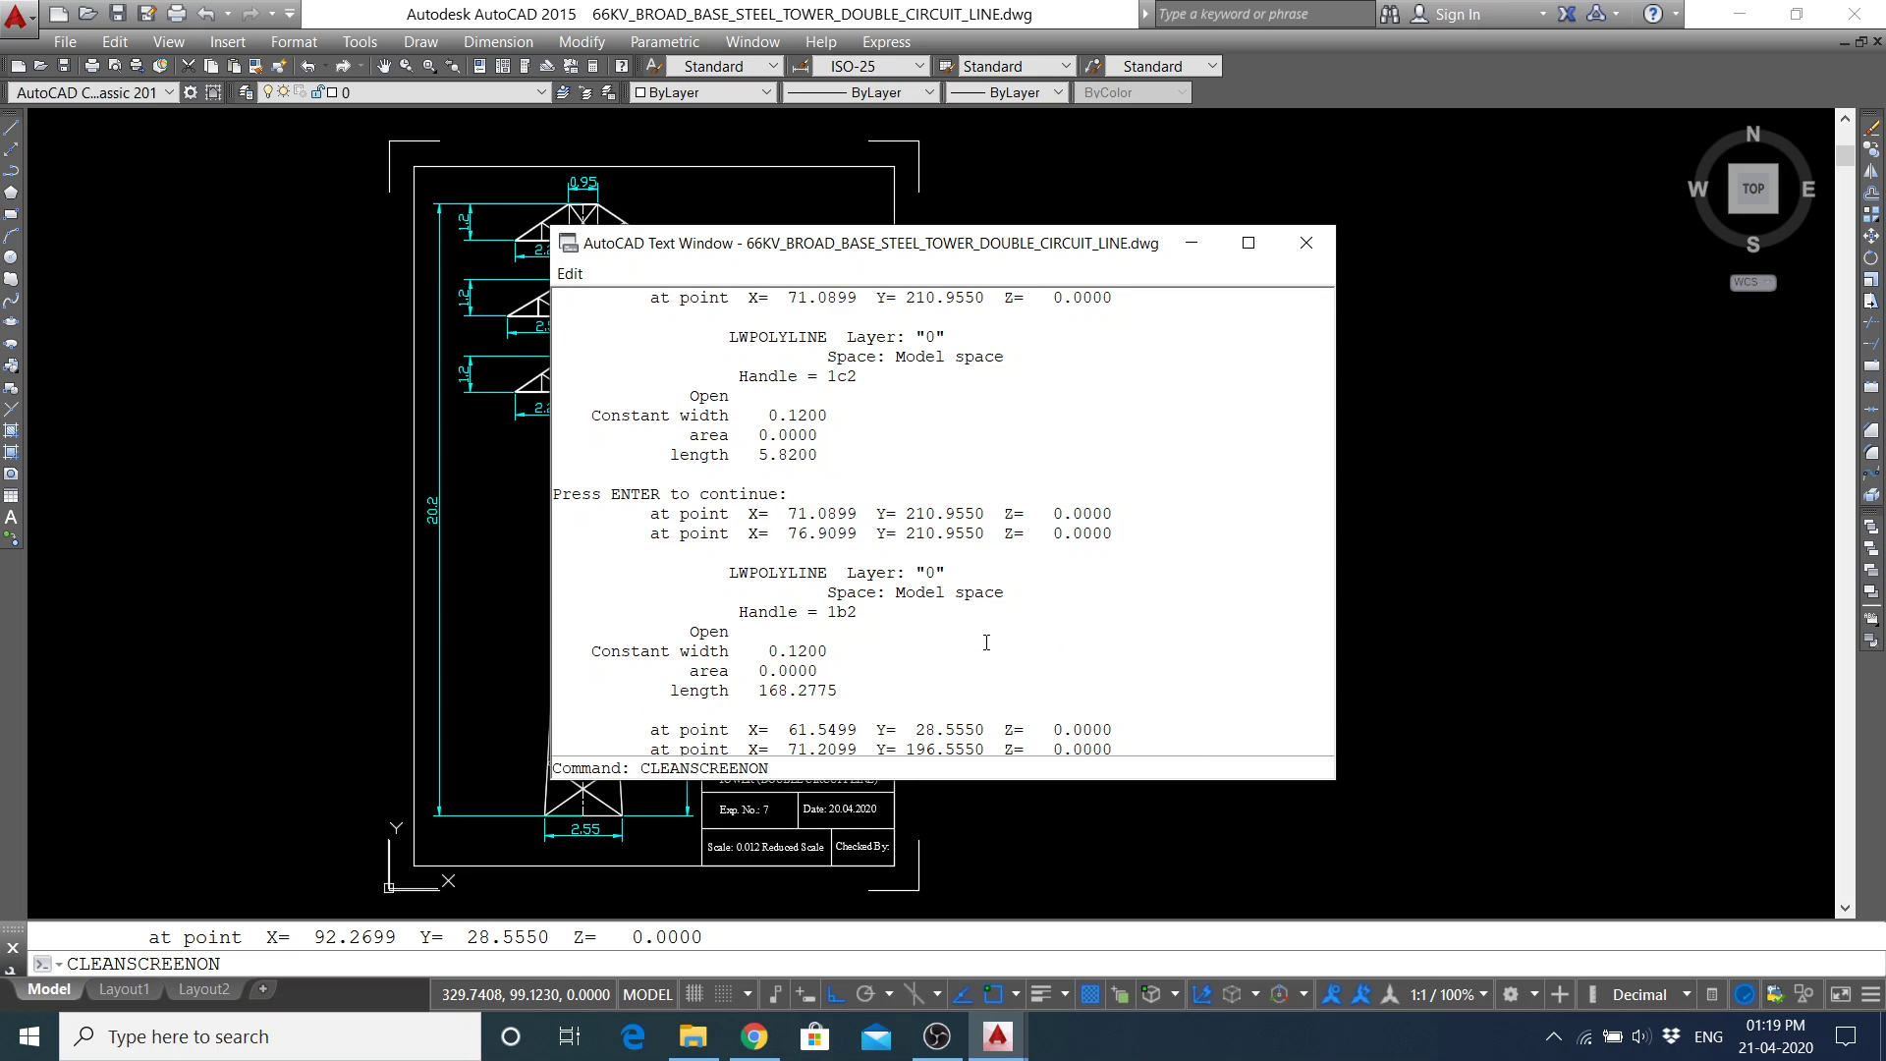